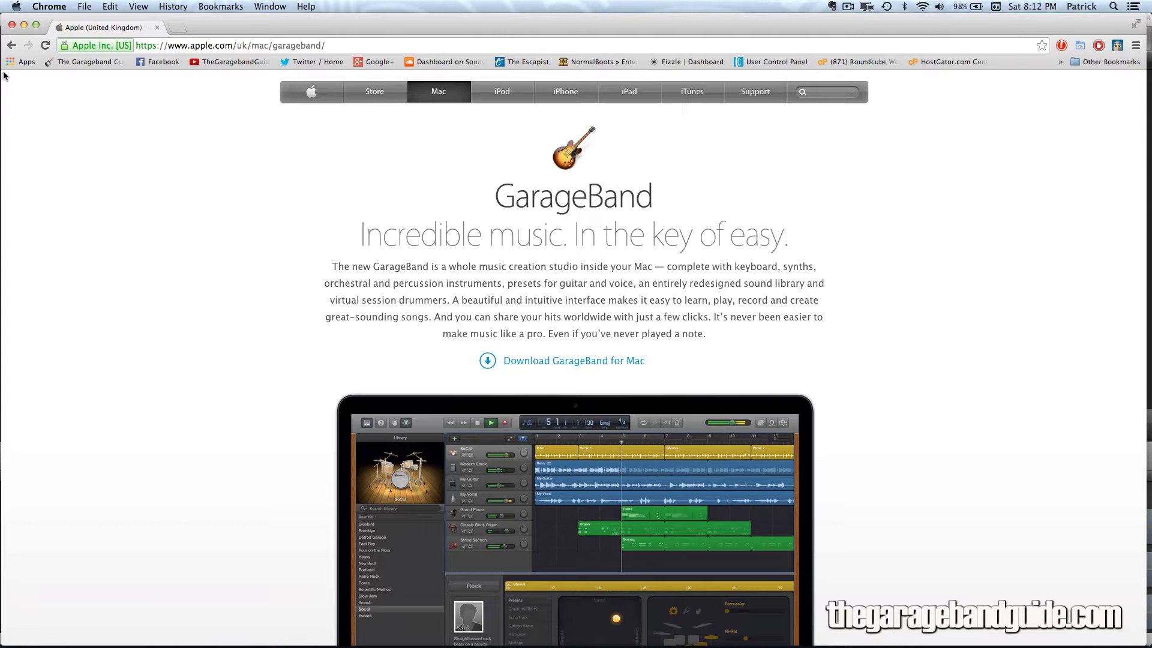
# - Look over the introduction of Apple's GarageBand web page down to the Learn to play section
pyautogui.scroll(-5, 4, 75)
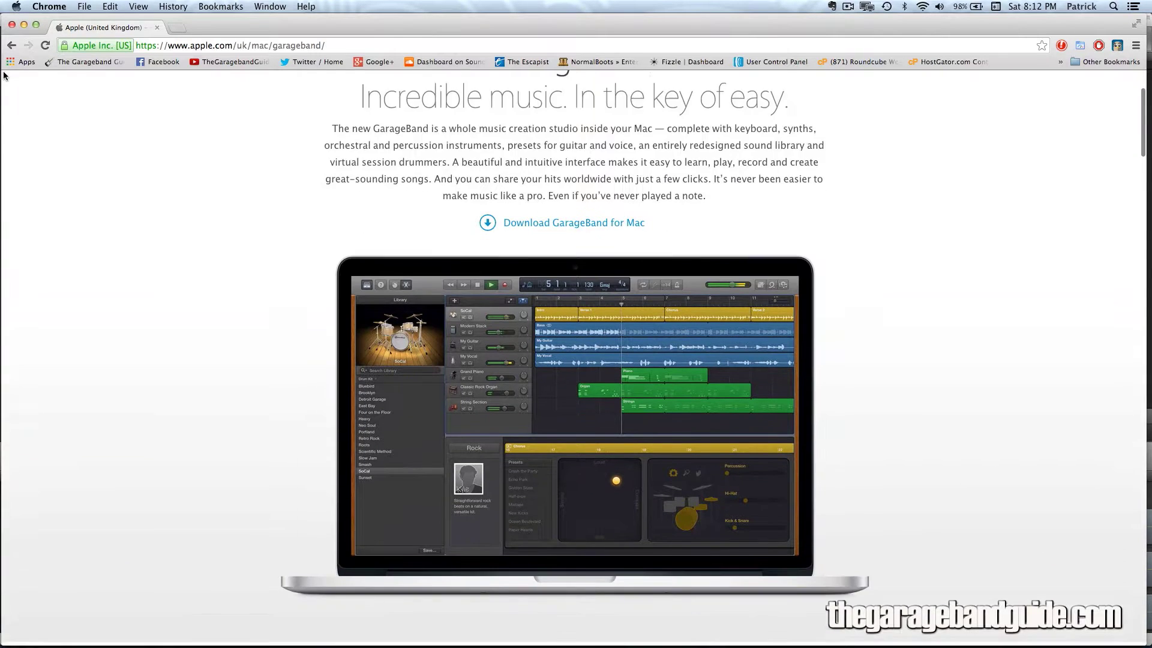
pyautogui.scroll(-3, 2, 110)
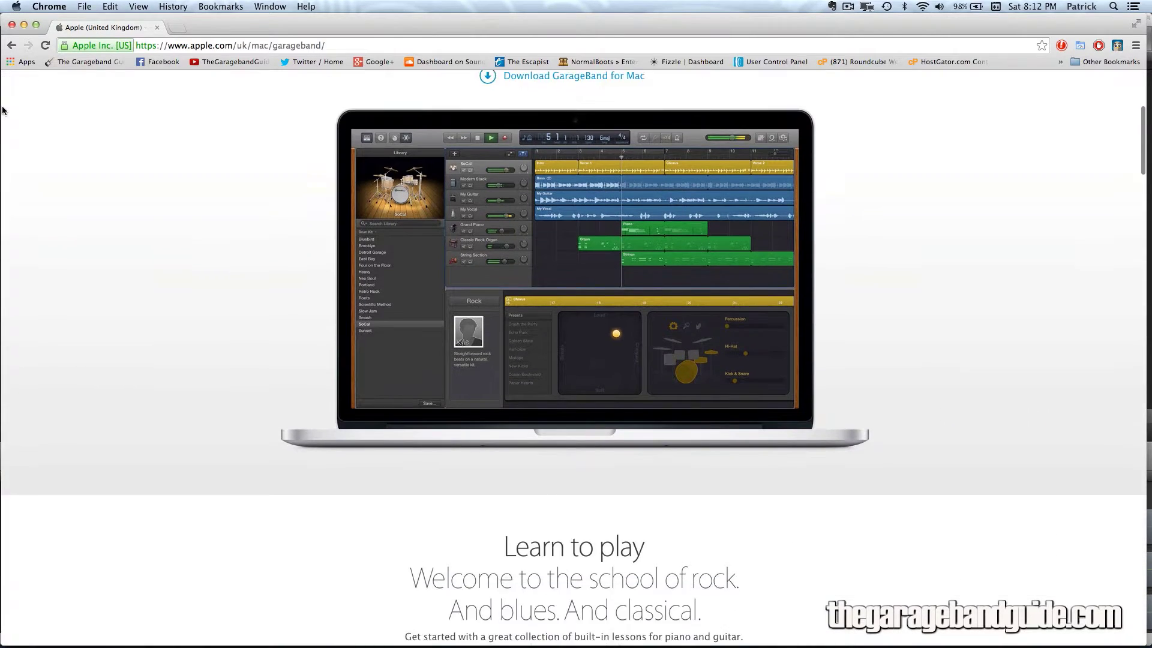
pyautogui.scroll(-4, 2, 108)
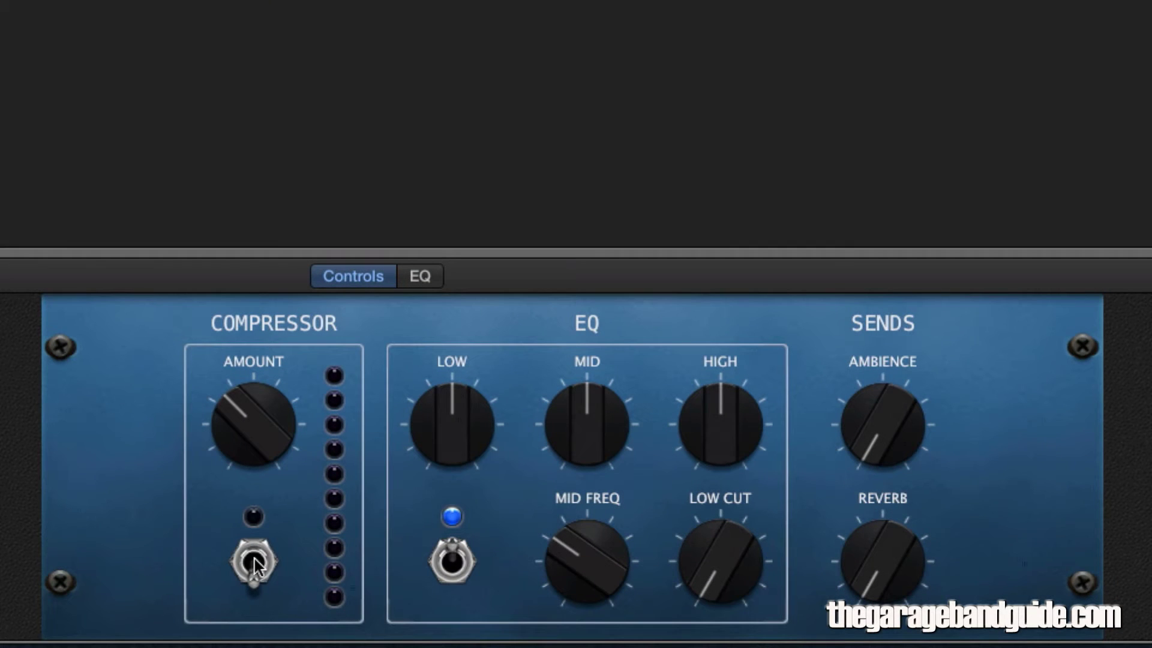
# - Switch on the track's built-in compressor in GarageBand and adjust its Amount
pyautogui.click(254, 562)
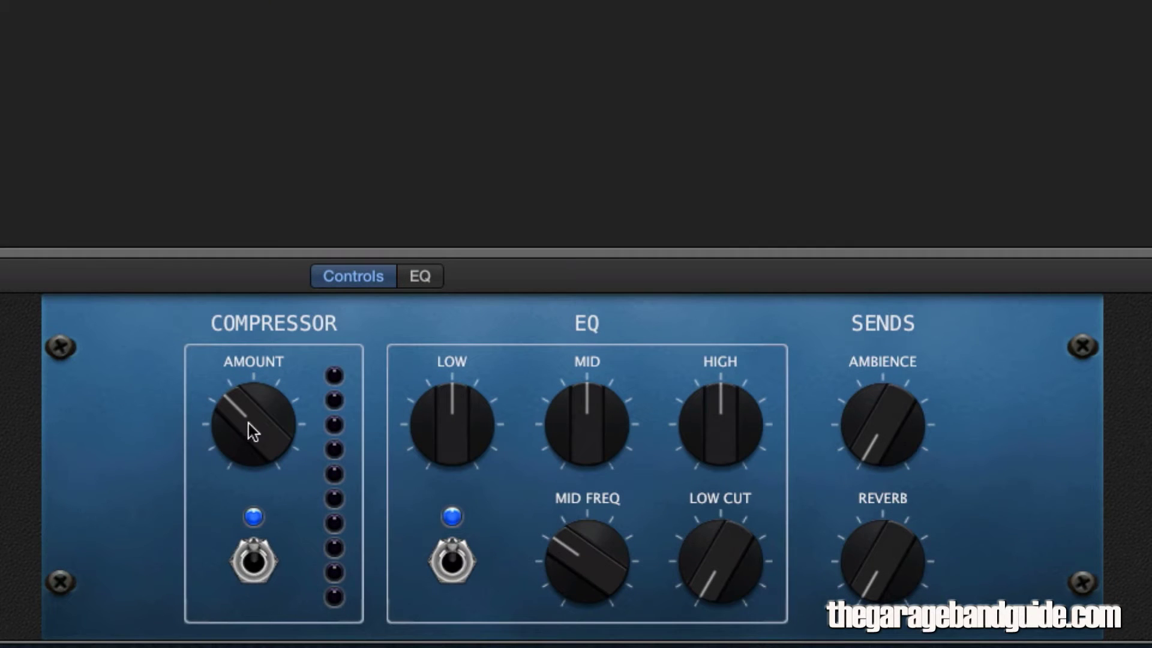
pyautogui.moveTo(250, 348); pyautogui.dragTo(254, 462)
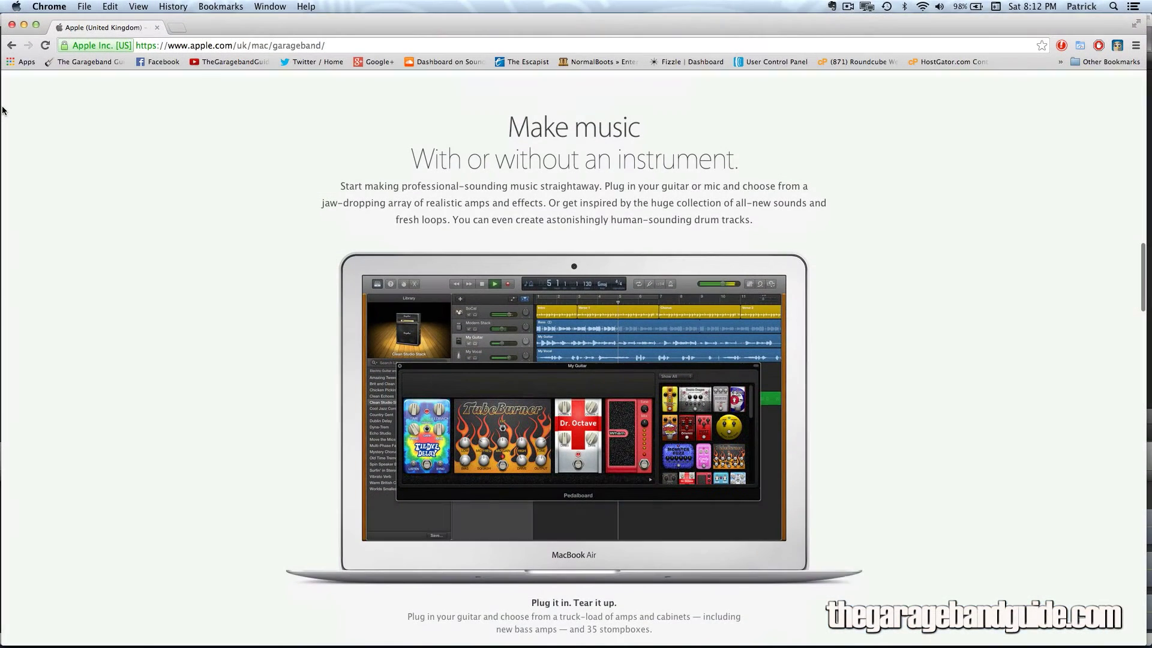
# - Look over the Make music and session drummer sections of Apple's GarageBand web page
pyautogui.scroll(-5, 2, 112)
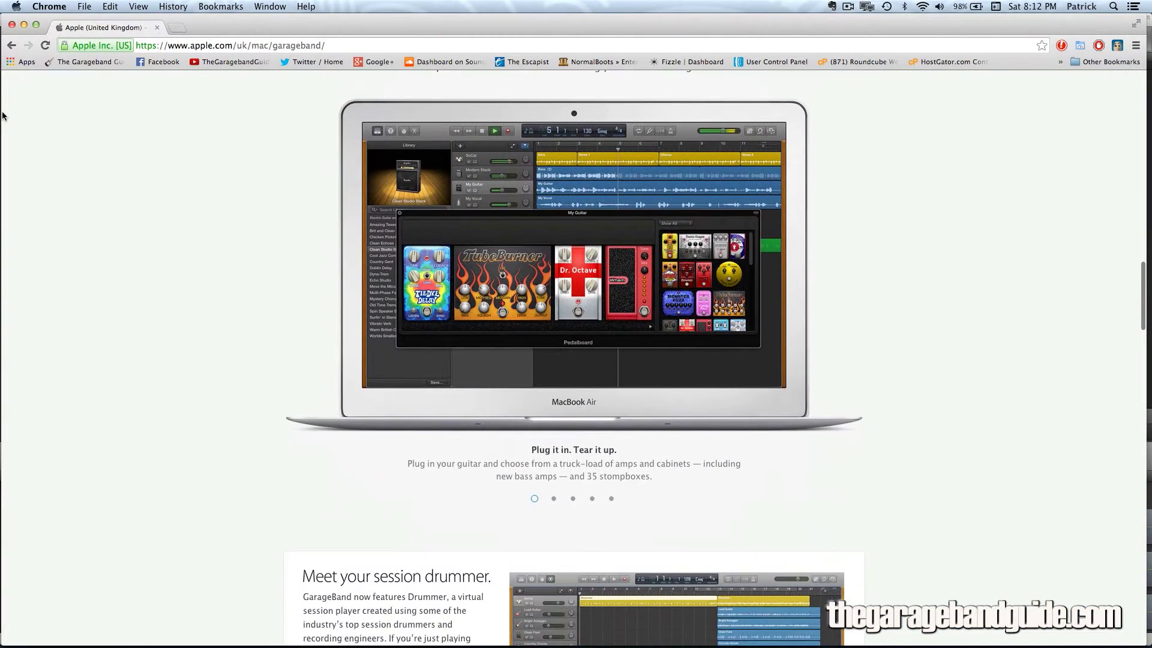
pyautogui.scroll(-5, 3, 115)
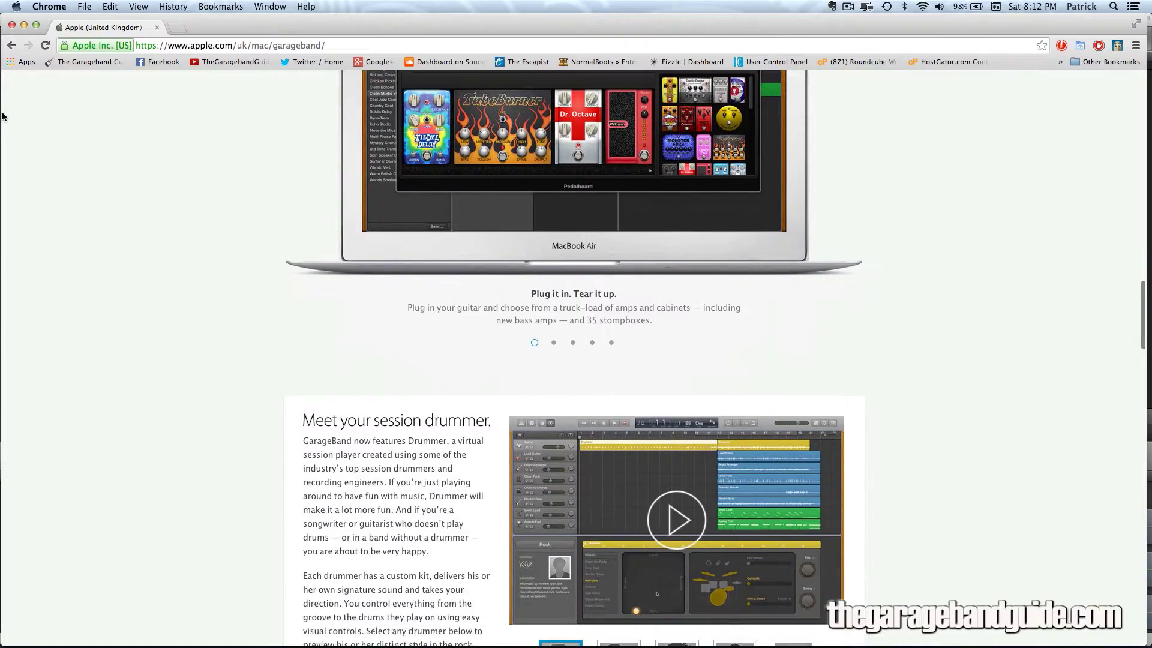
pyautogui.scroll(-4, 2, 114)
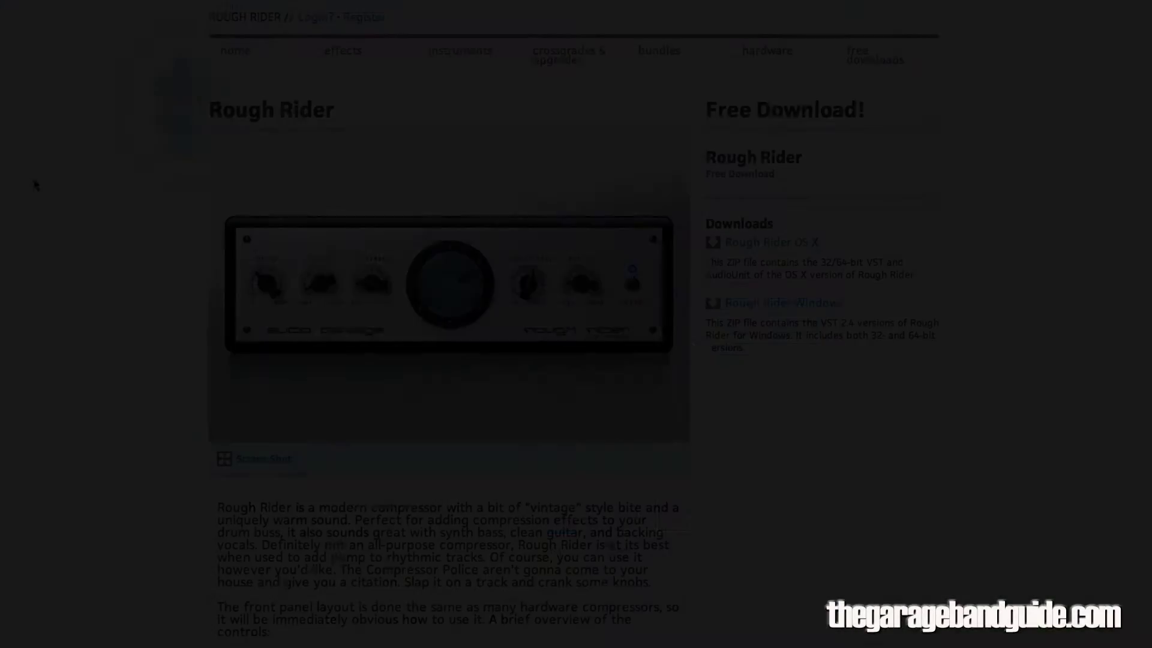
# - Read the Rough Rider compressor's control descriptions and install directions on its download page, and return to the download links
pyautogui.scroll(-2, 38, 179)
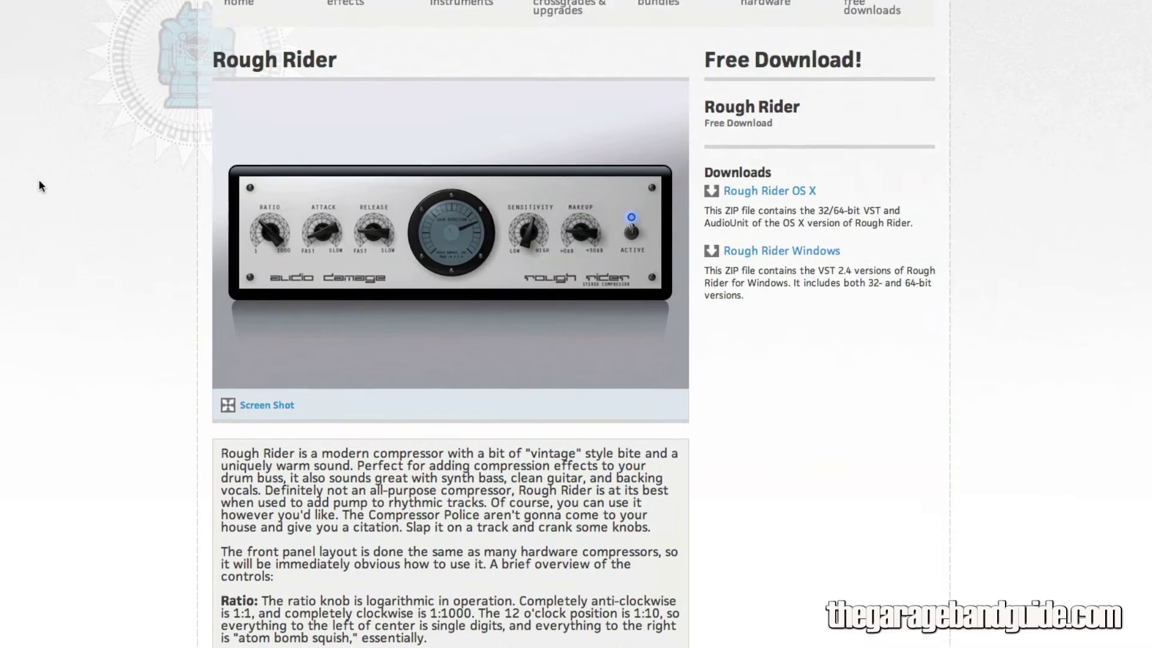
pyautogui.scroll(-10, 41, 186)
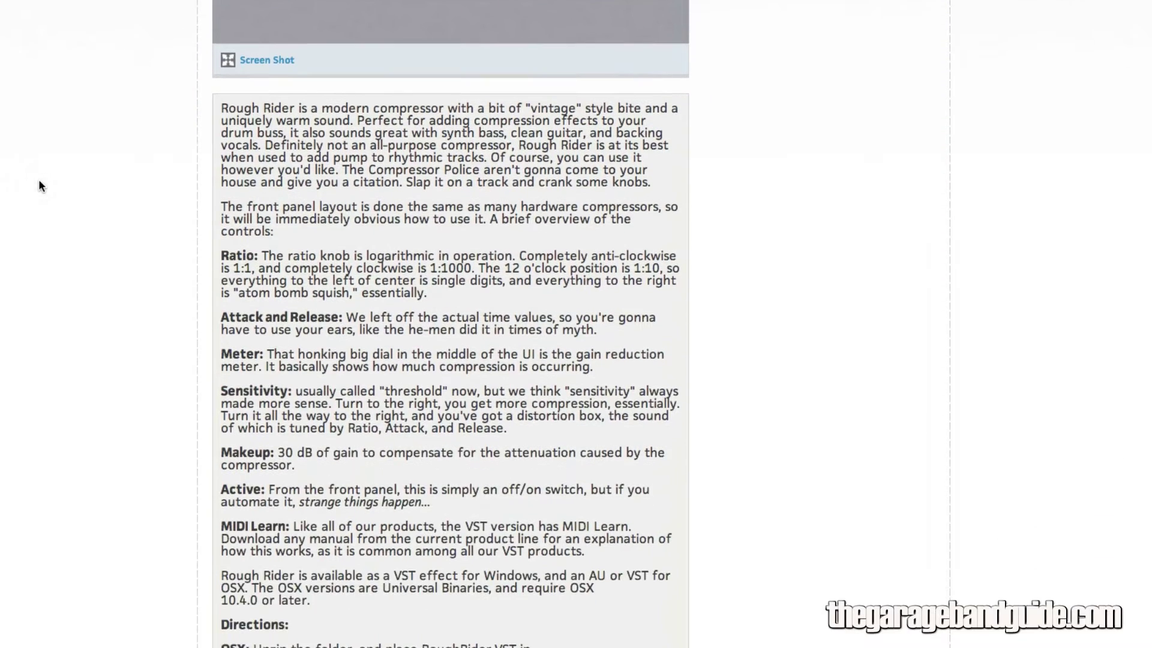
pyautogui.scroll(-3, 41, 186)
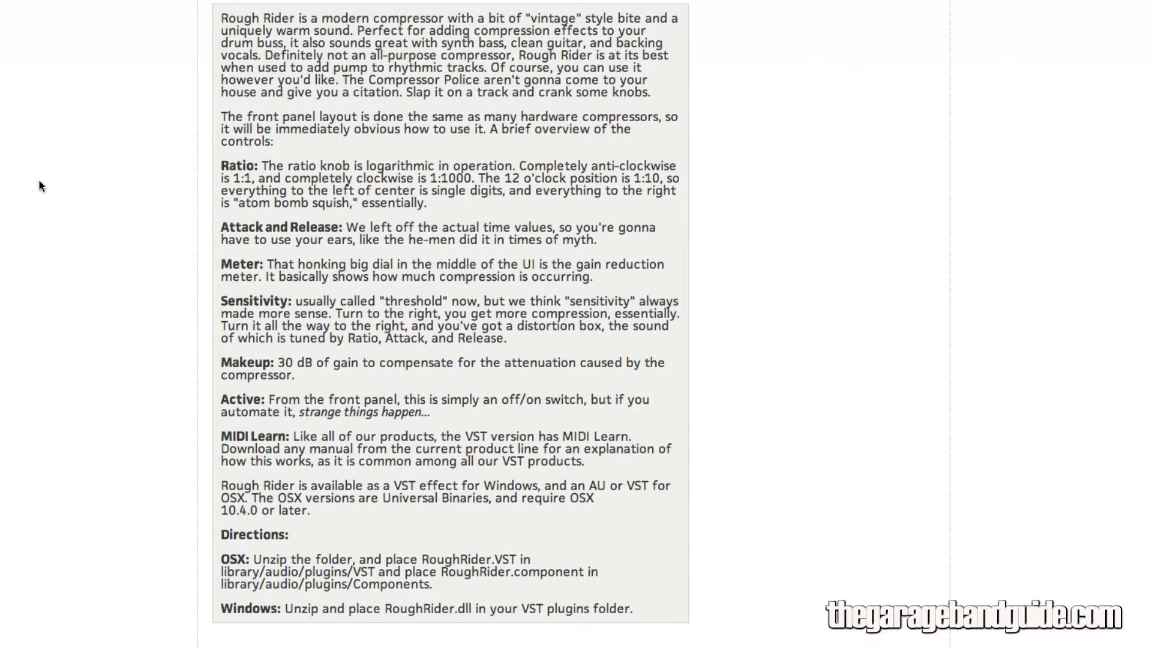
pyautogui.scroll(5, 41, 186)
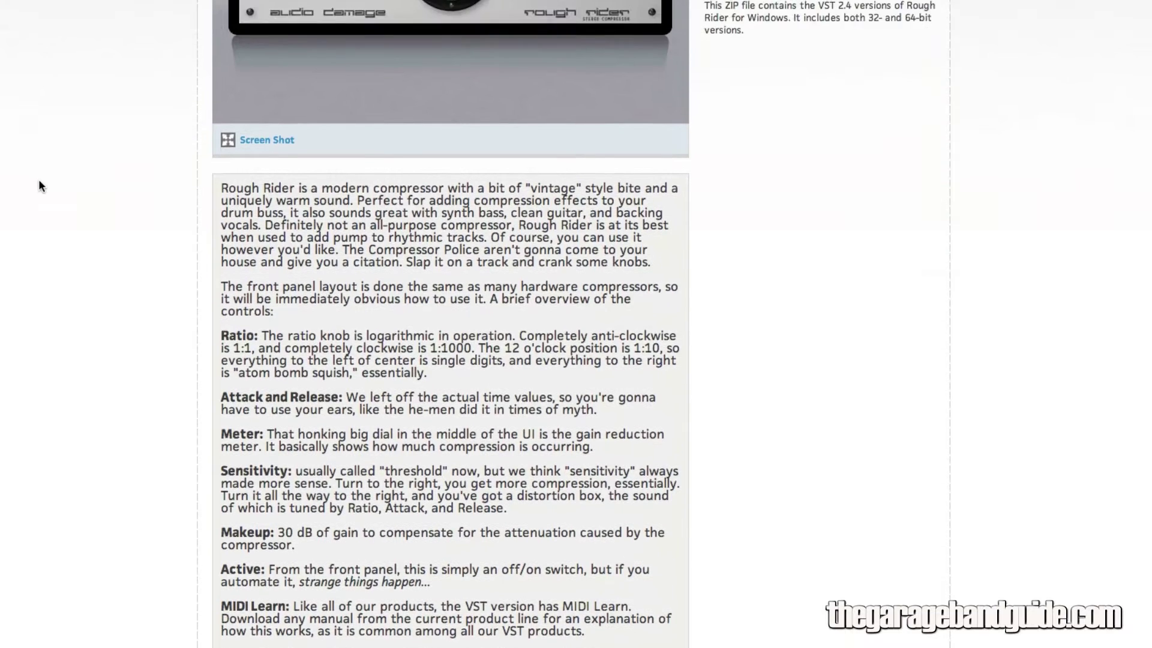
pyautogui.scroll(9, 40, 186)
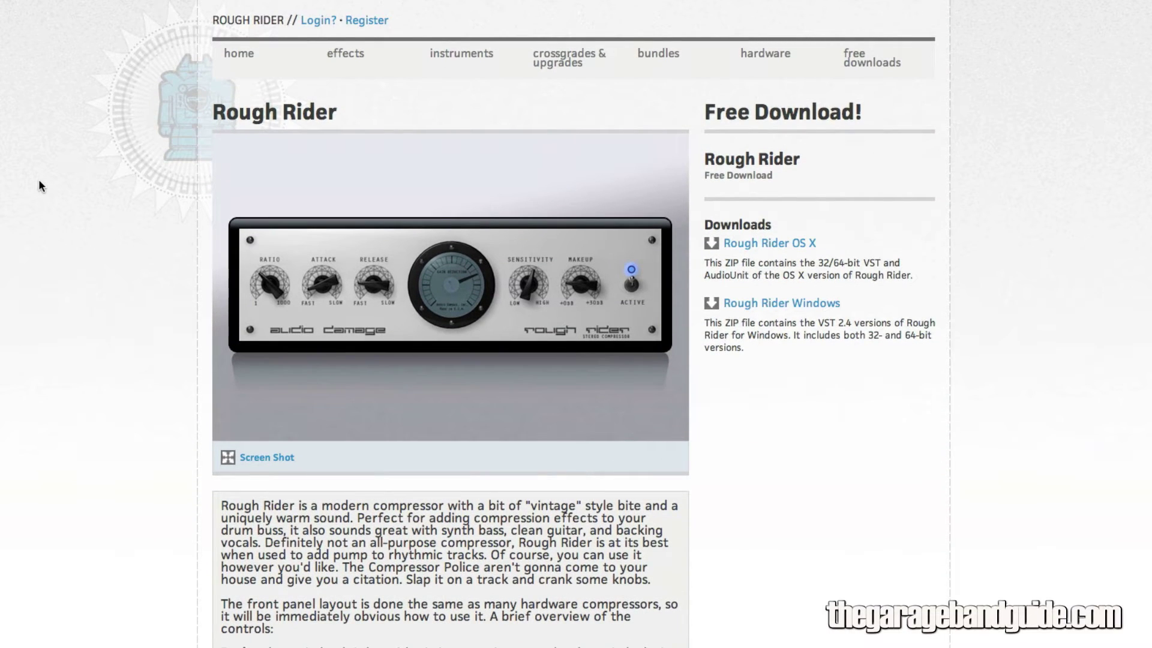
# - Stop playback in GarageBand and bring the Rough Rider window of the Scientific Method track into focus
pyautogui.click(909, 0)
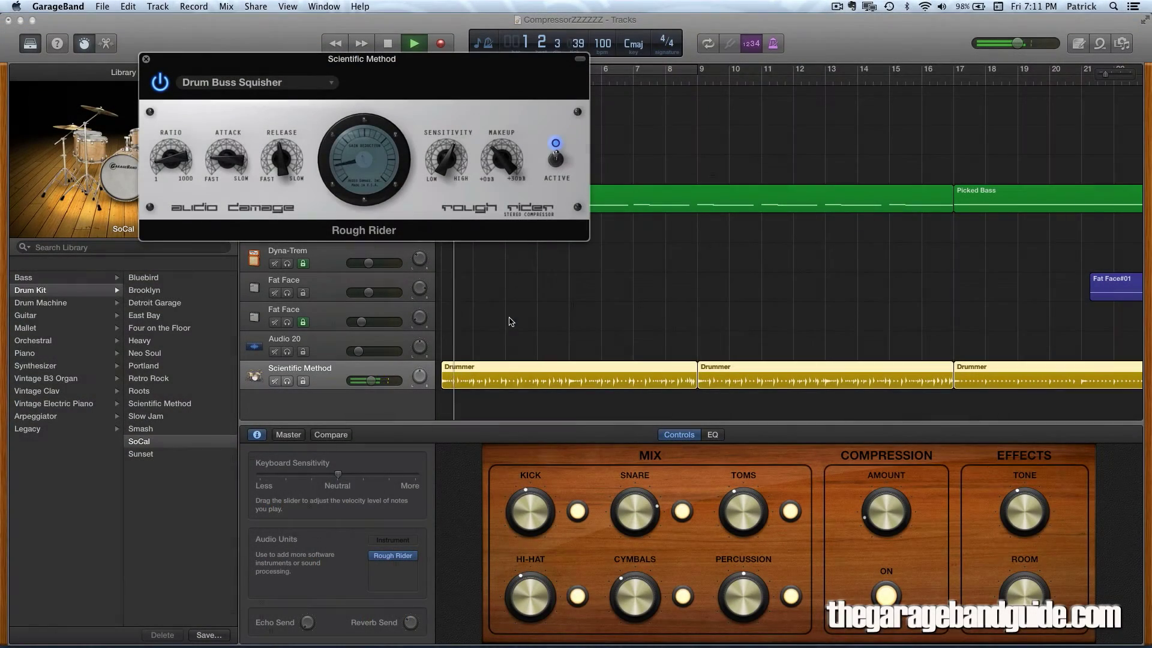
pyautogui.press('space')
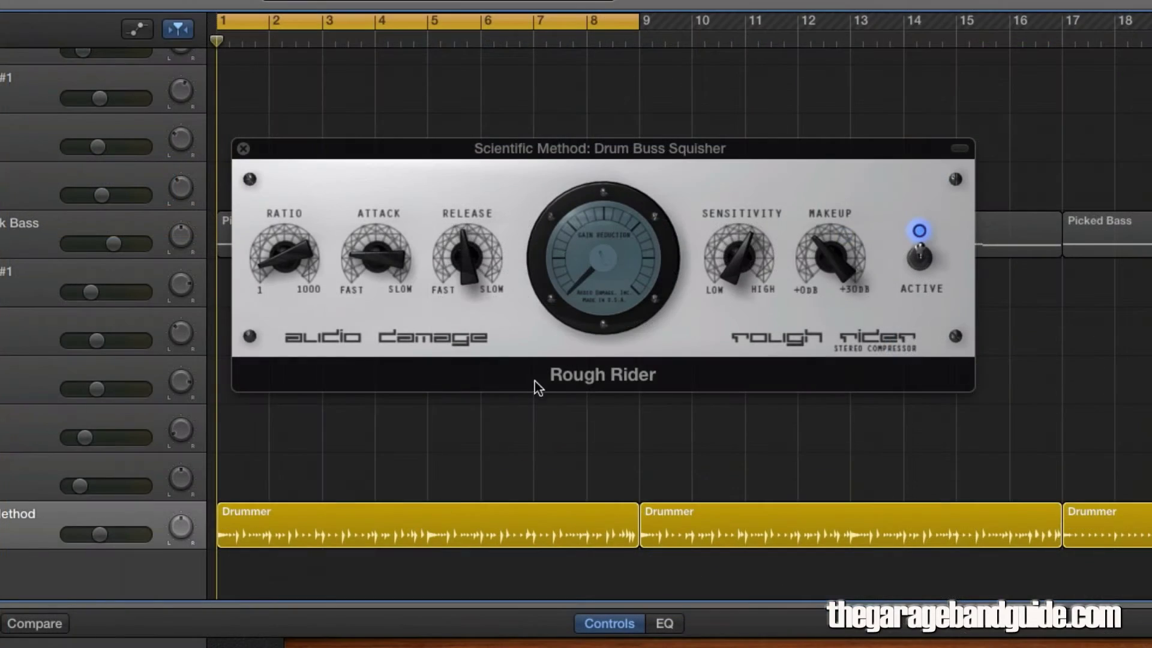
pyautogui.click(594, 149)
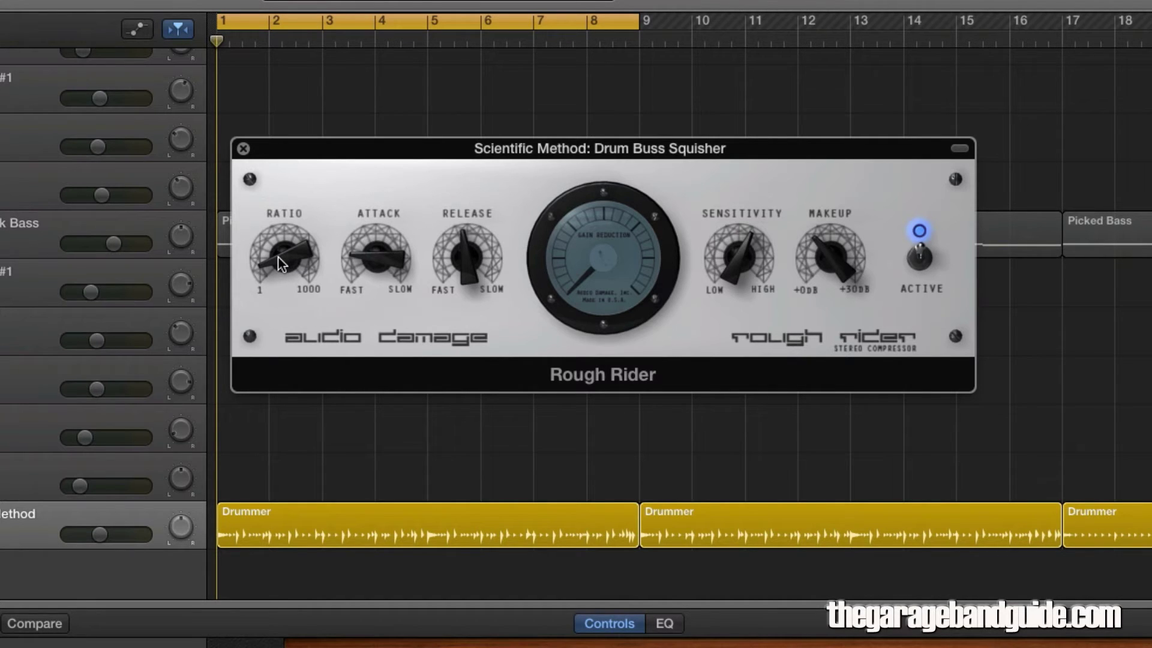
# - Sweep Rough Rider's Ratio between its minimum and 12 o'clock and back to a low setting, and try the Attack control
pyautogui.moveTo(279, 264); pyautogui.dragTo(289, 335)
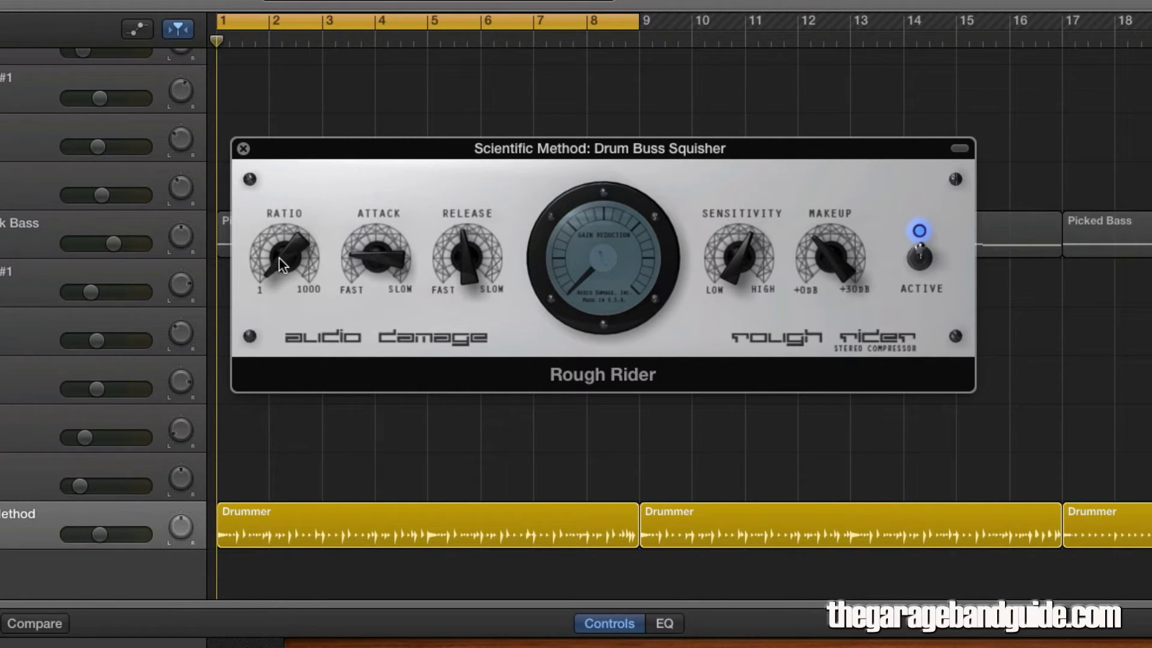
pyautogui.moveTo(280, 259); pyautogui.dragTo(308, 59)
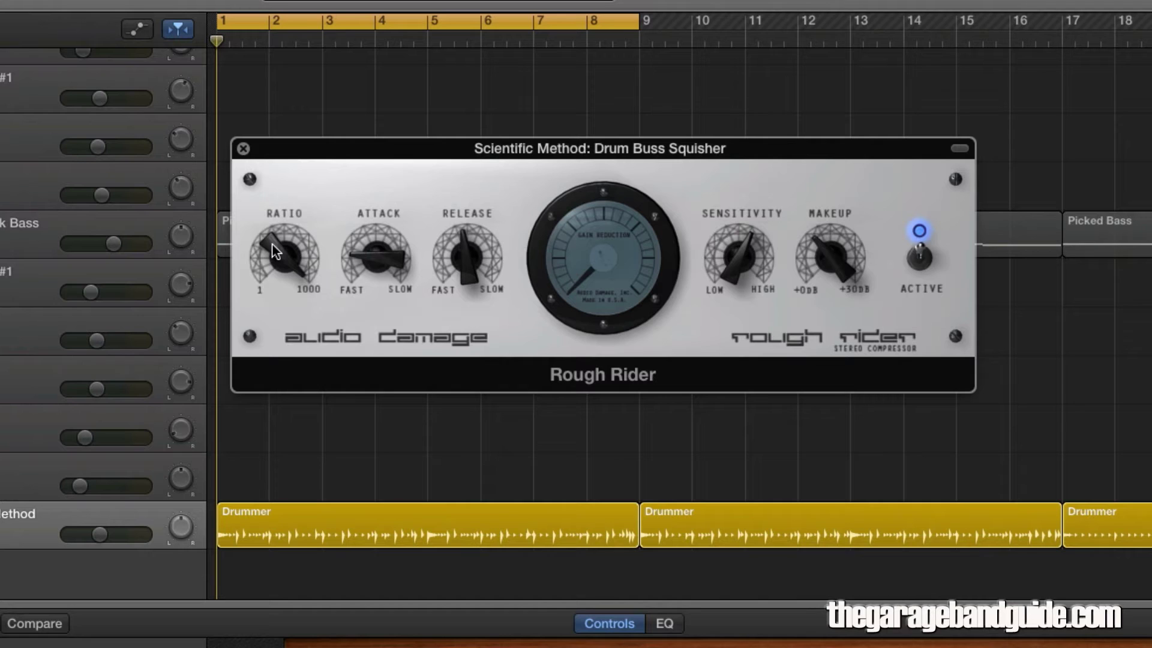
pyautogui.moveTo(278, 295); pyautogui.dragTo(277, 348)
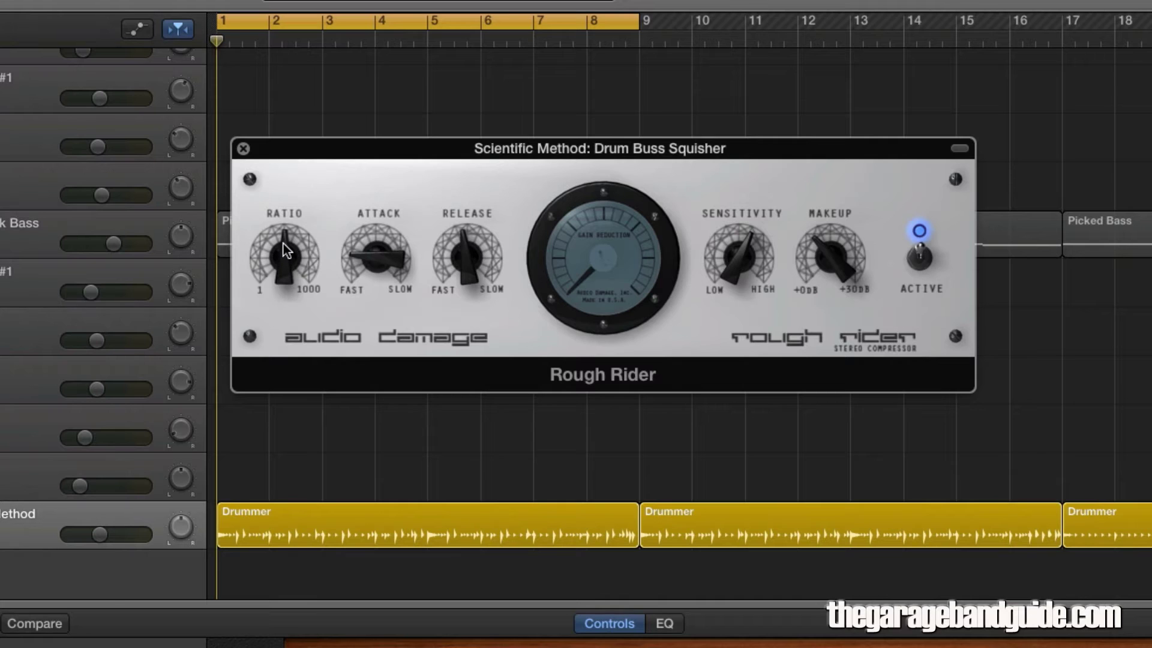
pyautogui.moveTo(287, 251); pyautogui.dragTo(278, 321)
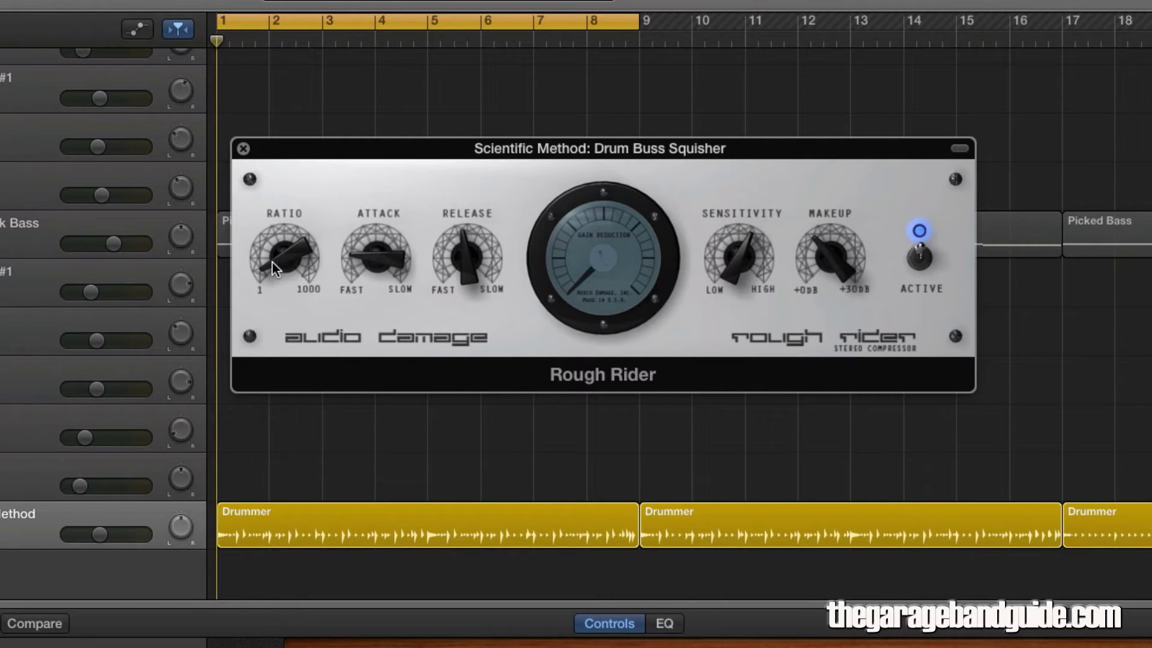
pyautogui.moveTo(272, 261); pyautogui.dragTo(270, 258)
pyautogui.moveTo(370, 241)
pyautogui.mouseDown()
pyautogui.moveTo(387, 180)
pyautogui.moveTo(365, 264)
pyautogui.moveTo(365, 246)
pyautogui.mouseUp()
# - Show Rough Rider's preset options on the Scientific Method track, including its factory presets
pyautogui.moveTo(506, 153)
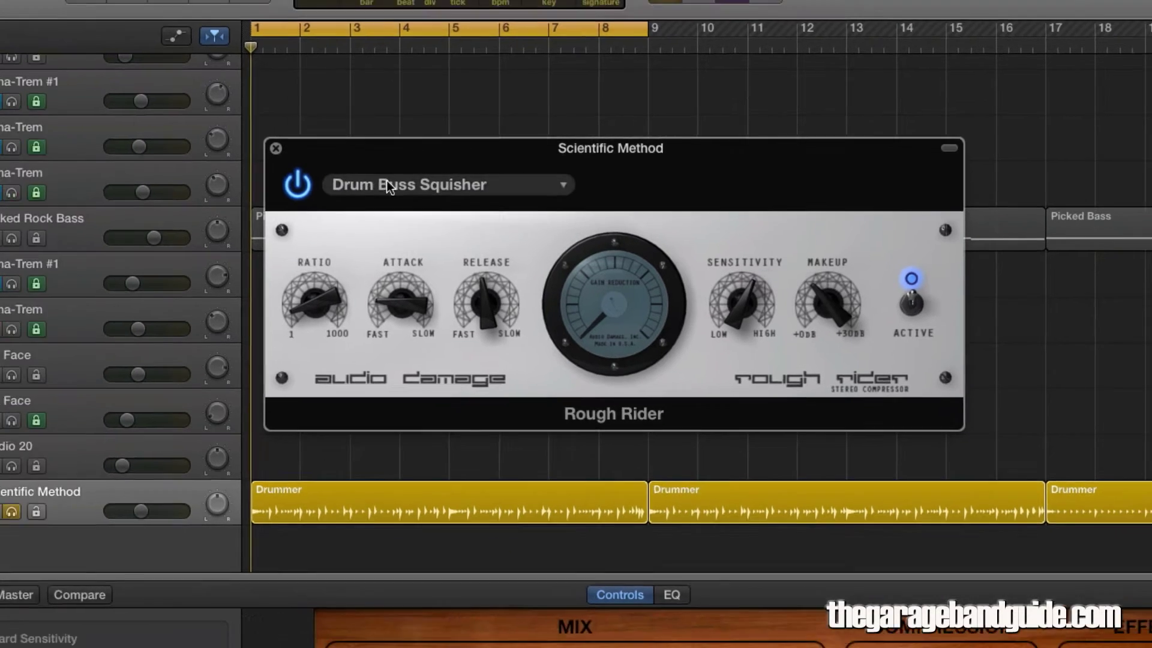
pyautogui.click(380, 184)
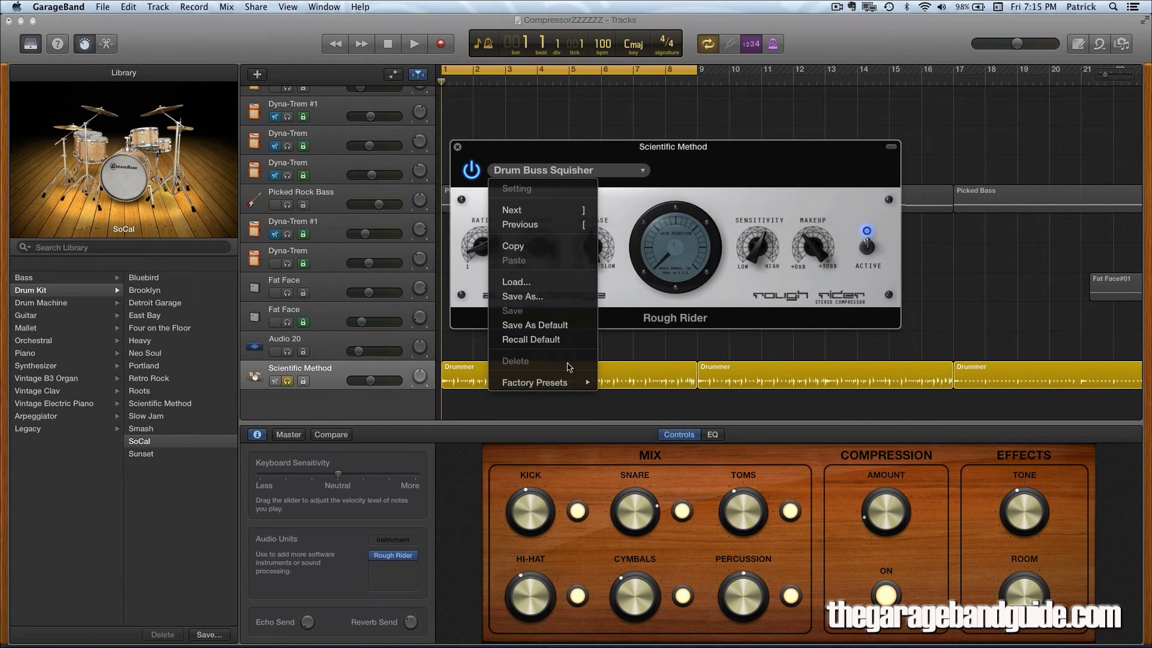
pyautogui.moveTo(573, 383)
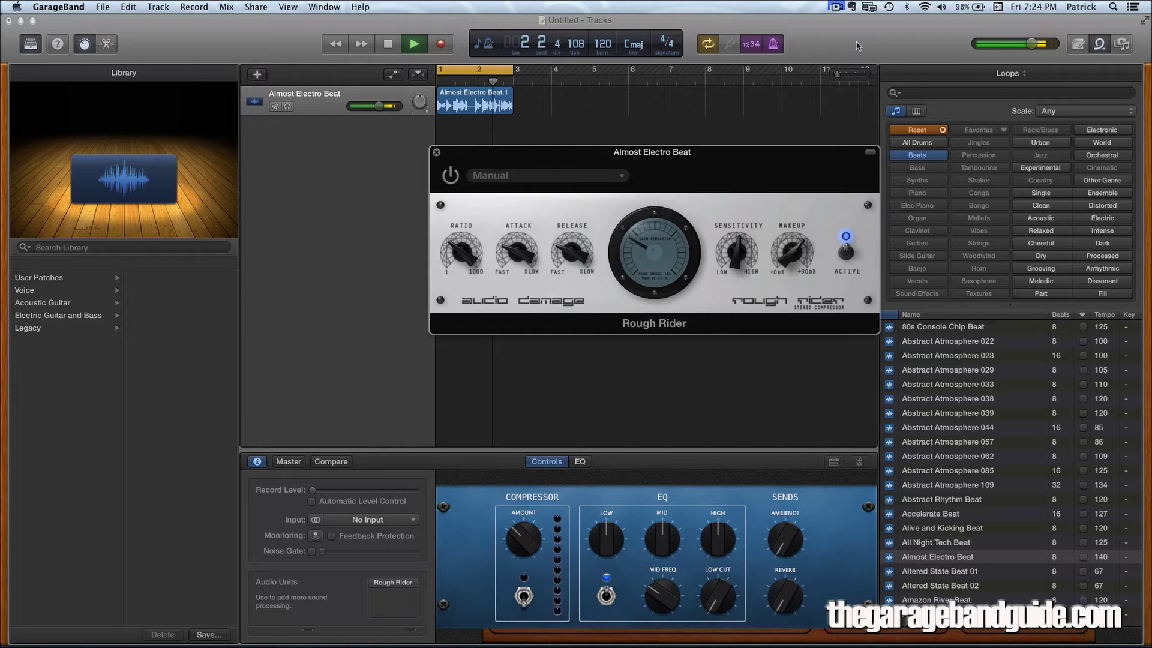
# - Compare the Almost Electro Beat track with and without Rough Rider during playback, leaving the effect enabled
pyautogui.click(452, 178)
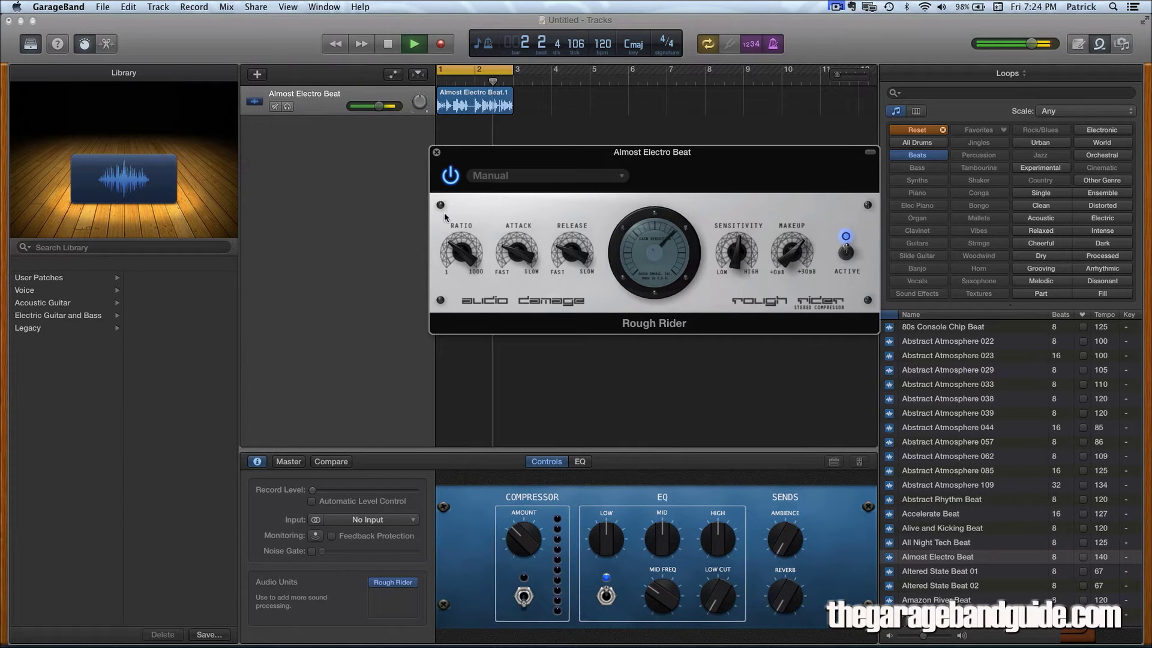
pyautogui.click(450, 175)
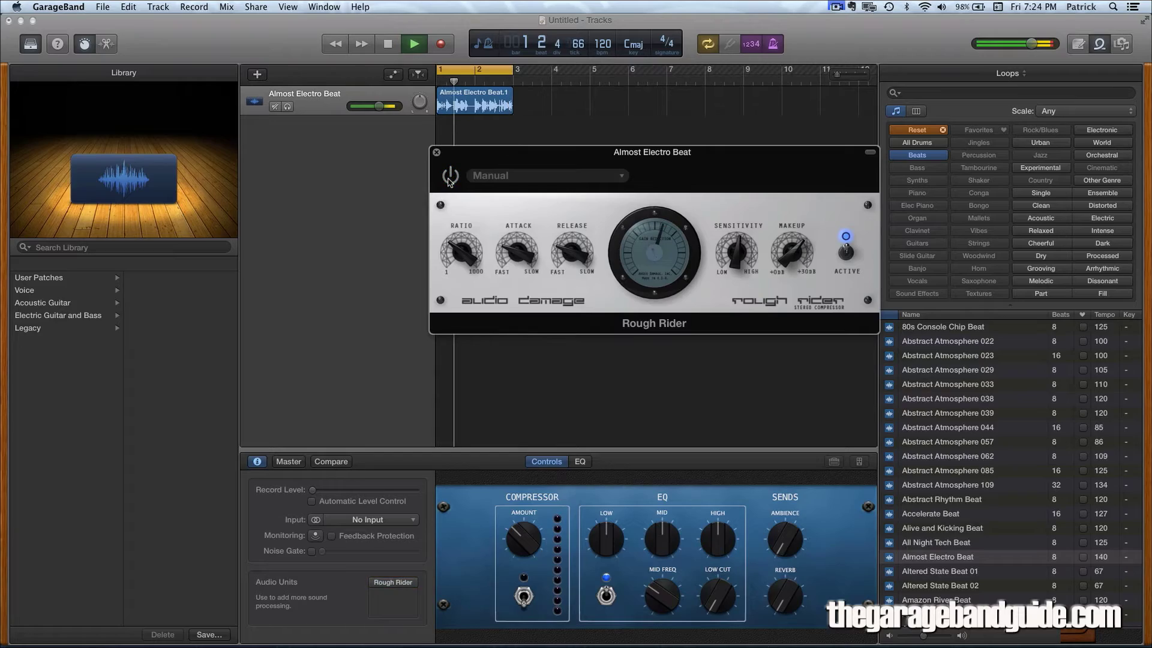
pyautogui.click(450, 176)
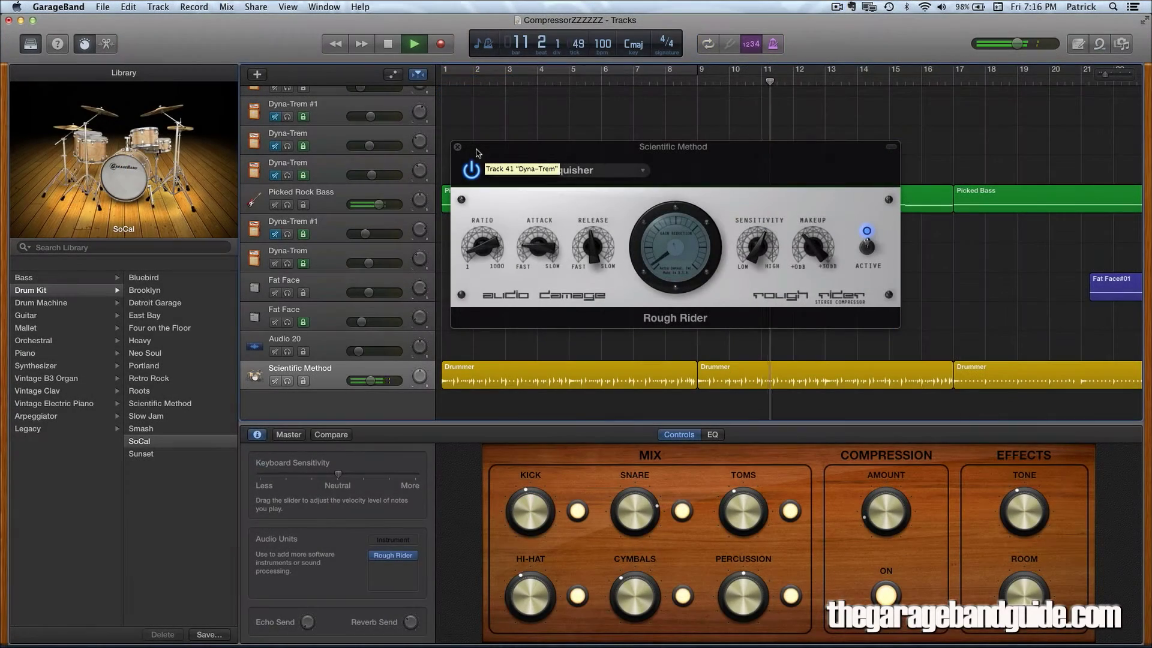
# - Toggle Rough Rider during playback to compare compressed and uncompressed sound on the Scientific Method and Almost Electro Beat tracks
pyautogui.click(472, 172)
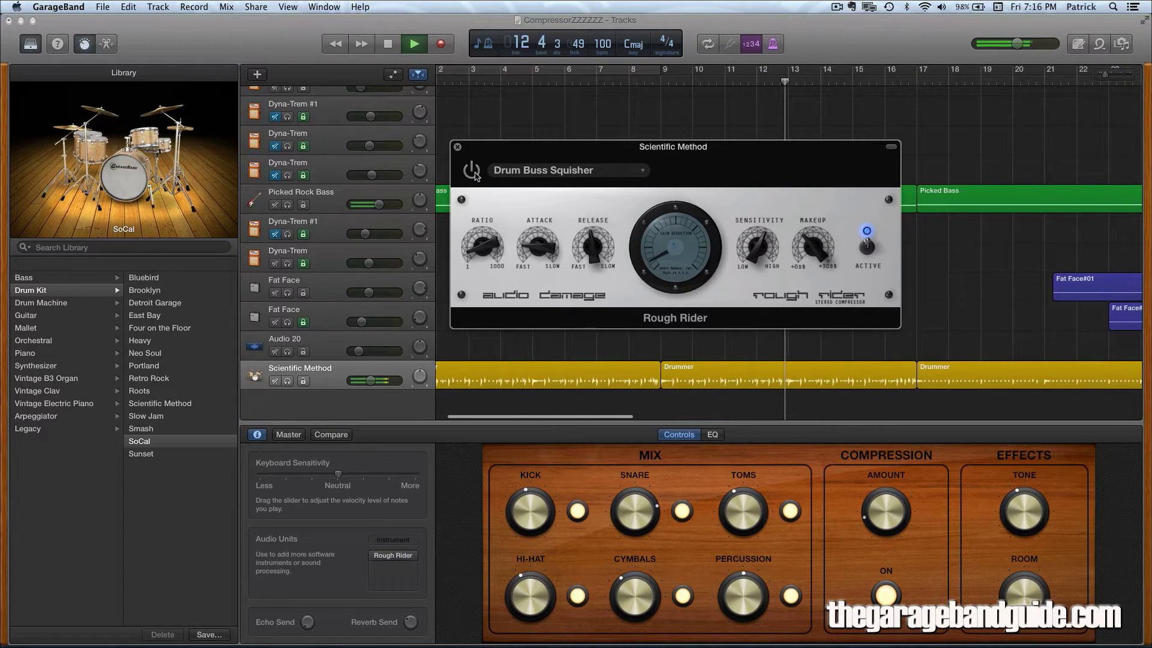
pyautogui.click(473, 172)
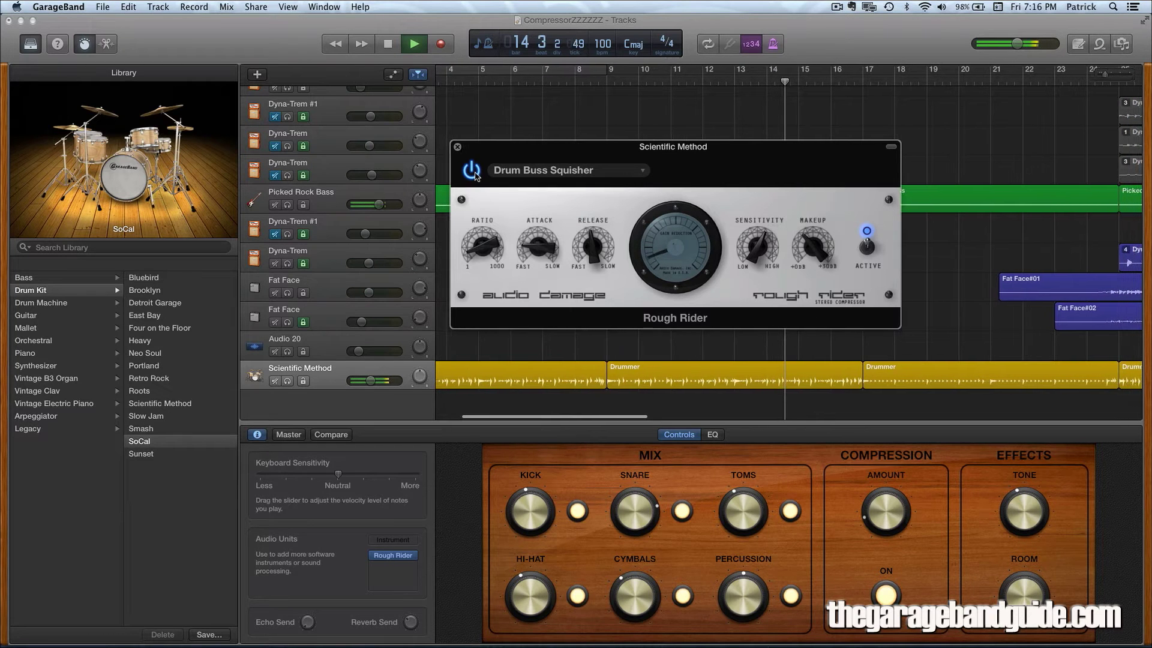
pyautogui.click(472, 172)
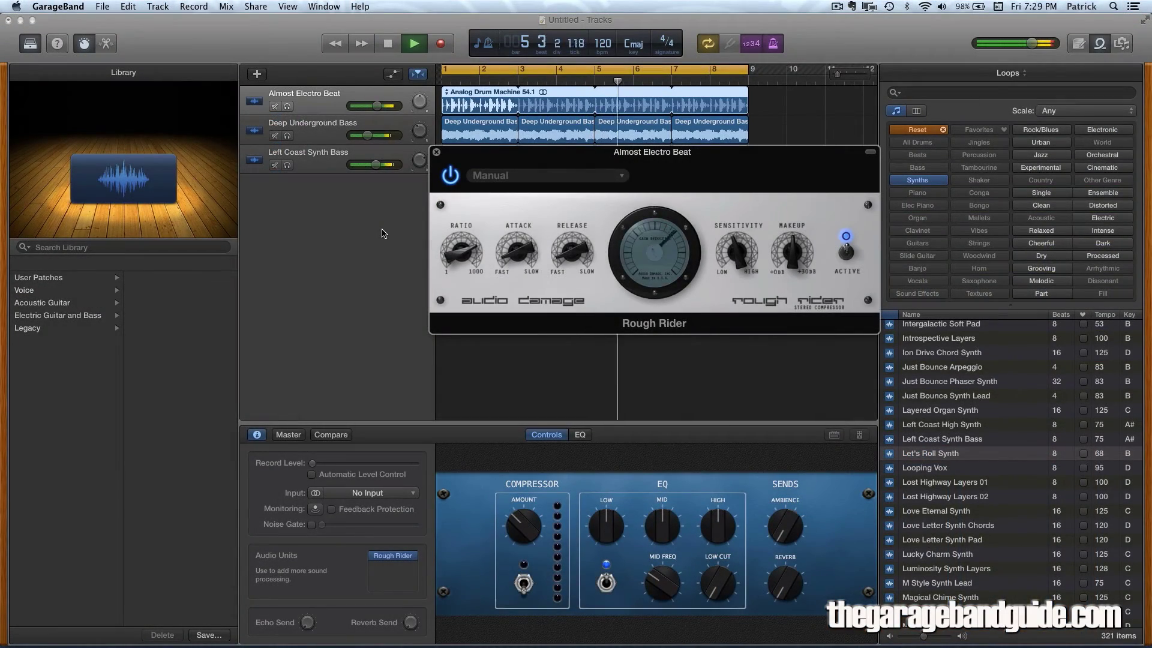
pyautogui.click(449, 176)
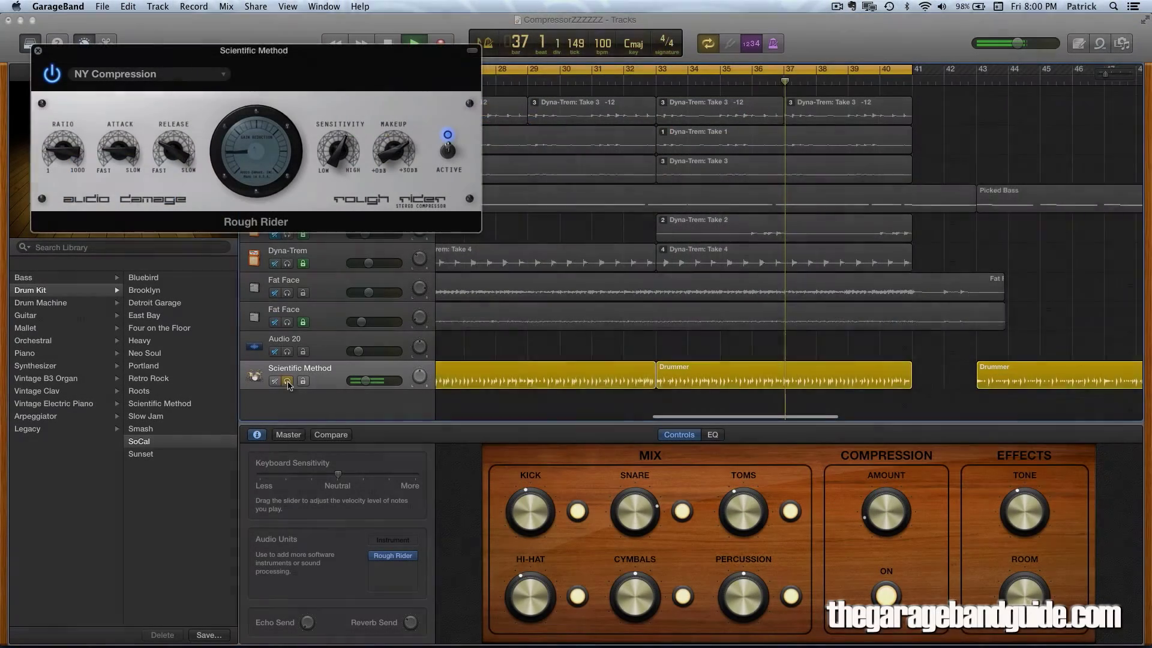
# - Unsolo the Scientific Method track and set the Sensitivity of Rough Rider's NY Compression preset to about 12 o'clock
pyautogui.click(288, 384)
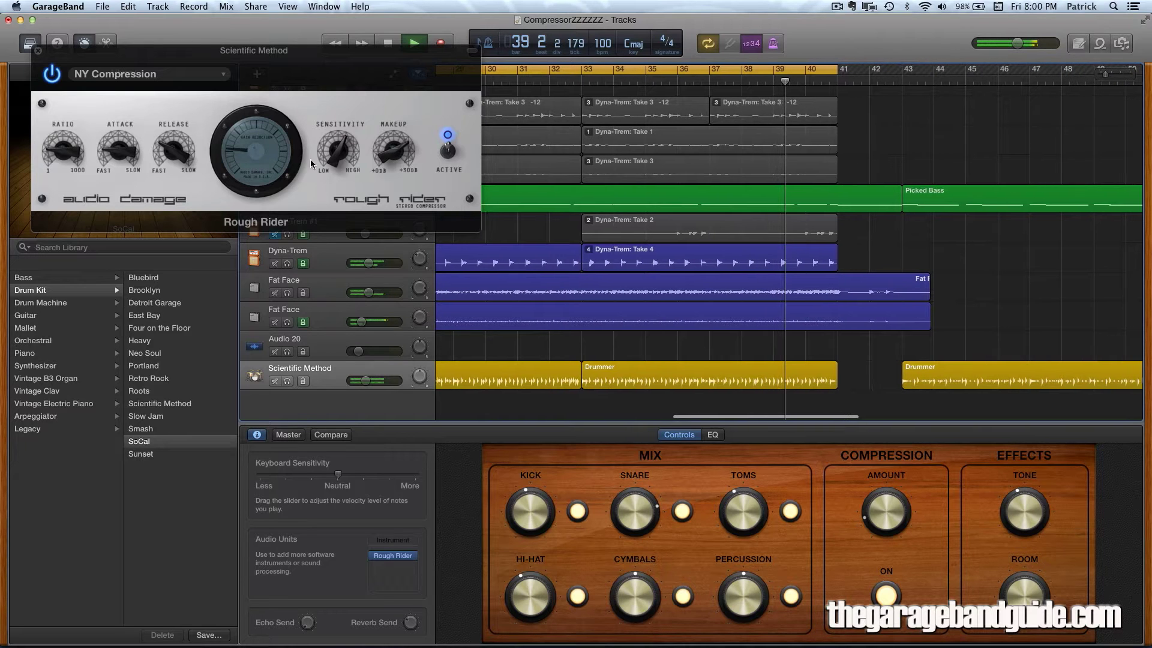
pyautogui.click(335, 161)
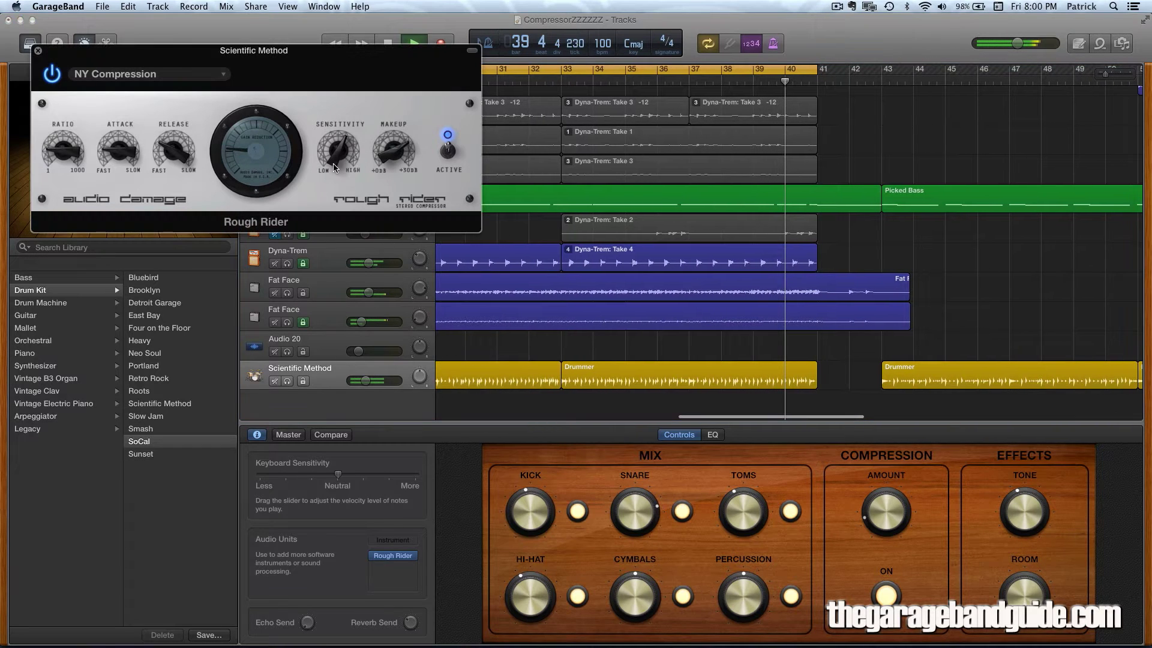
pyautogui.moveTo(333, 171); pyautogui.dragTo(339, 163)
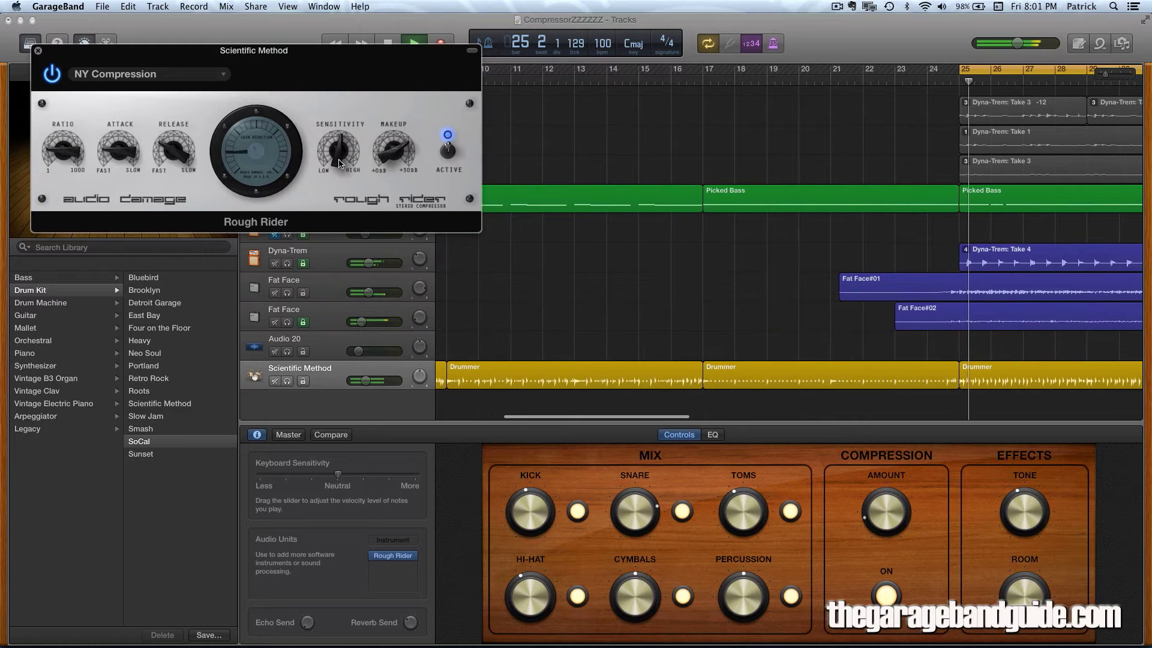
# - Bypass and re-enable Rough Rider on the Scientific Method track to compare the drums within the full mix
pyautogui.click(52, 76)
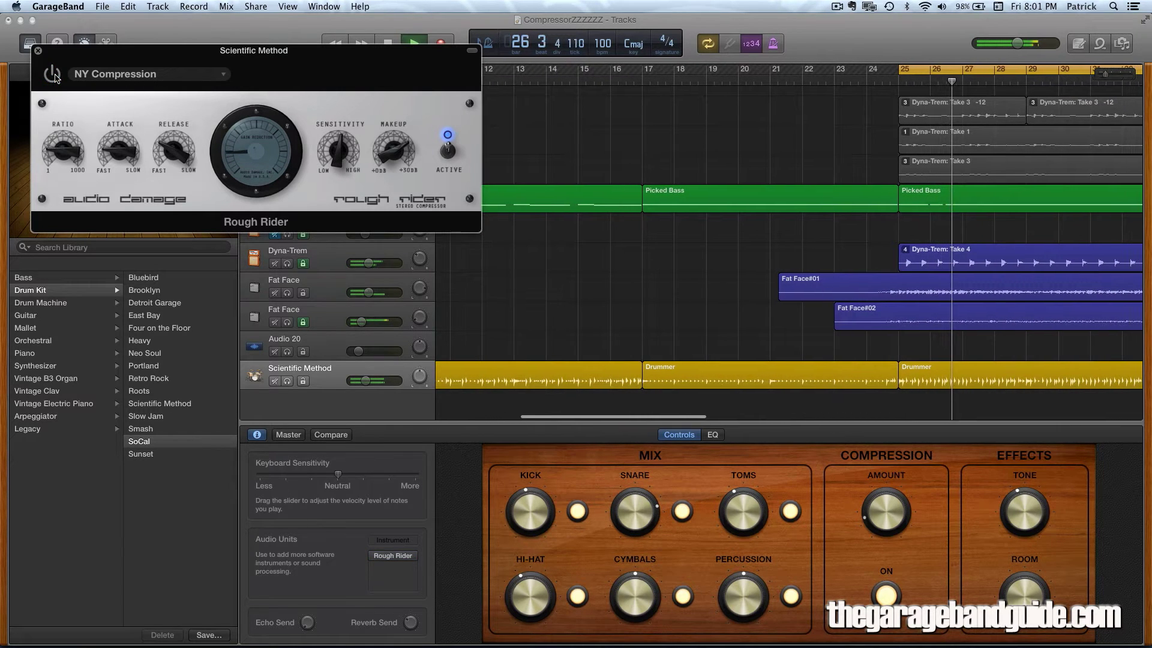
pyautogui.click(54, 76)
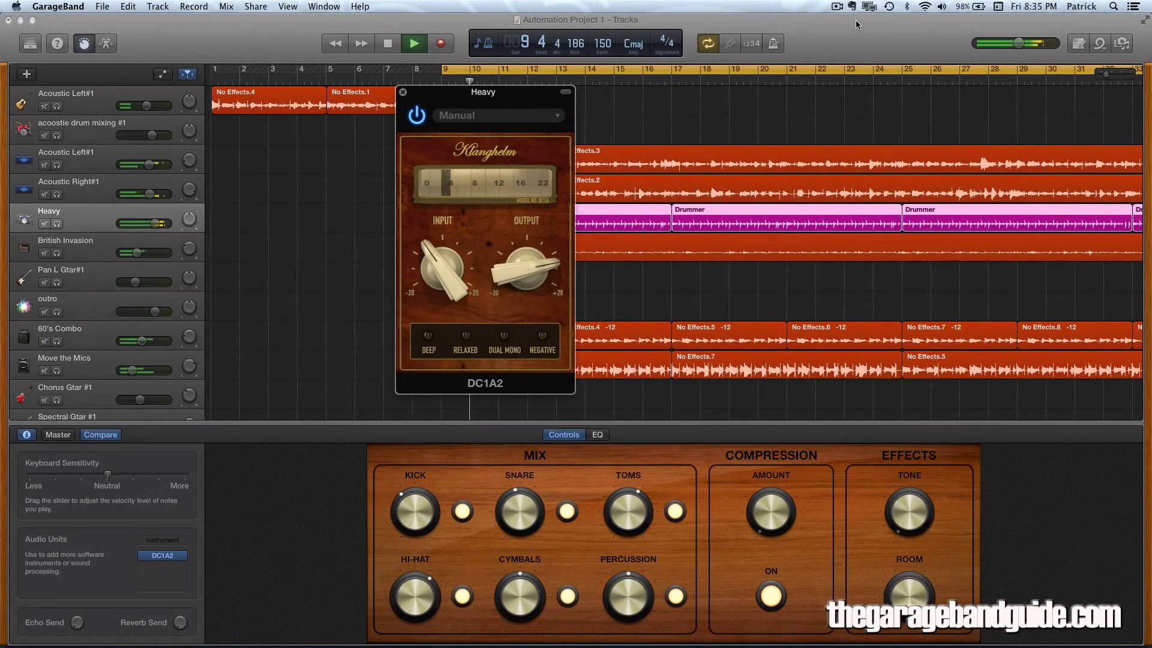
# - Check the settings list of the DC1A2 plug-in on the Heavy track, close it, and raise the Input knob
pyautogui.moveTo(558, 113); pyautogui.dragTo(493, 119)
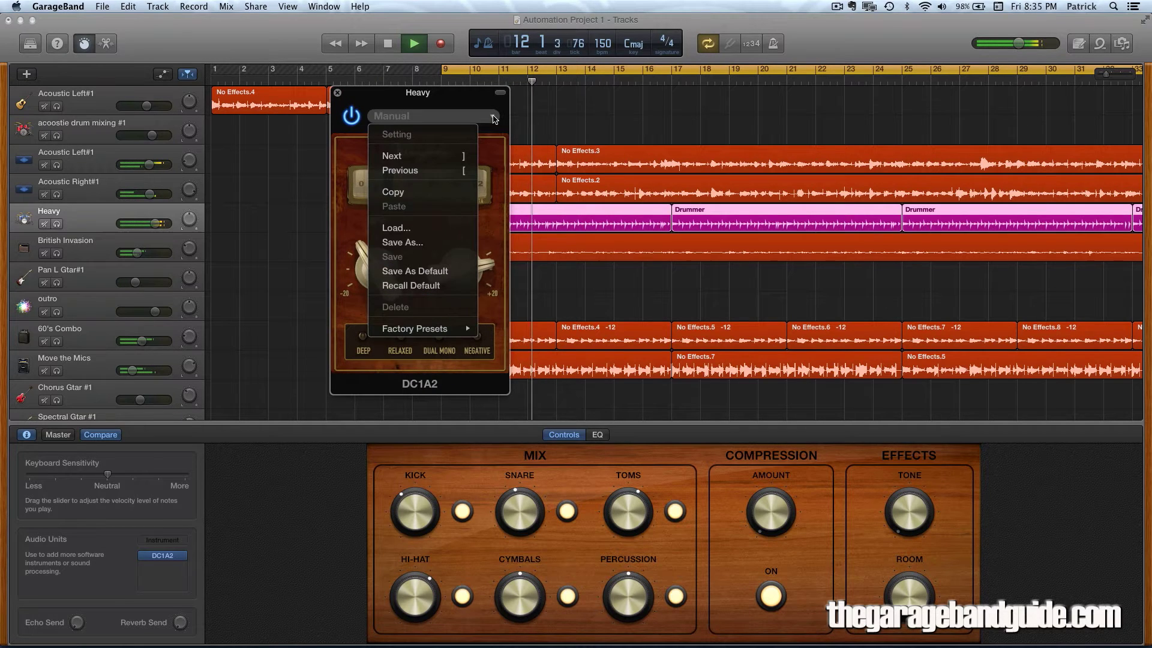
pyautogui.click(376, 256)
pyautogui.moveTo(375, 269); pyautogui.dragTo(376, 215)
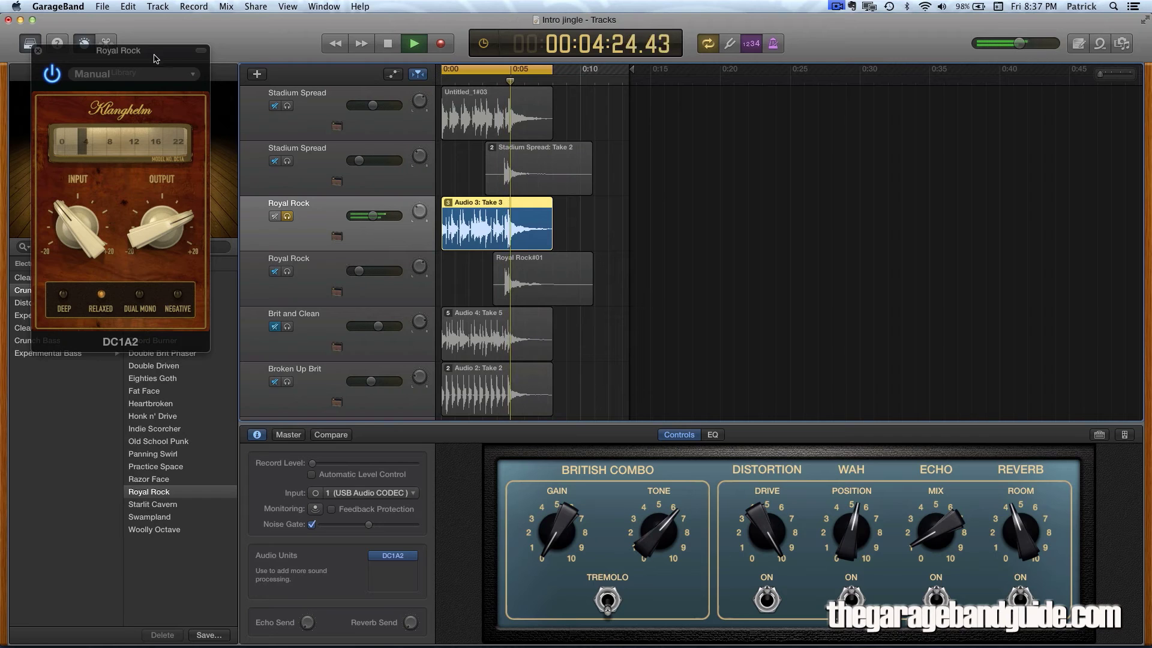
# - Raise the DC1A2 Output on the Royal Rock track to about 3 o'clock and nudge its Input up
pyautogui.moveTo(147, 229); pyautogui.dragTo(145, 210)
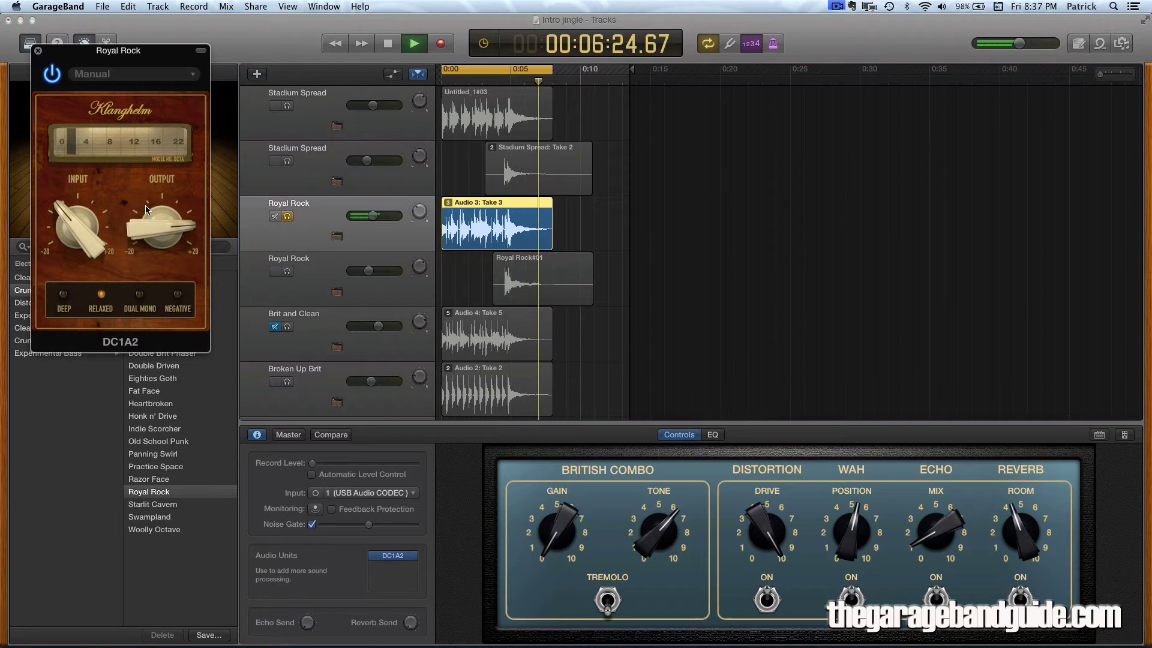
pyautogui.moveTo(89, 240)
pyautogui.mouseDown()
pyautogui.moveTo(82, 256)
pyautogui.moveTo(82, 226)
pyautogui.mouseUp()
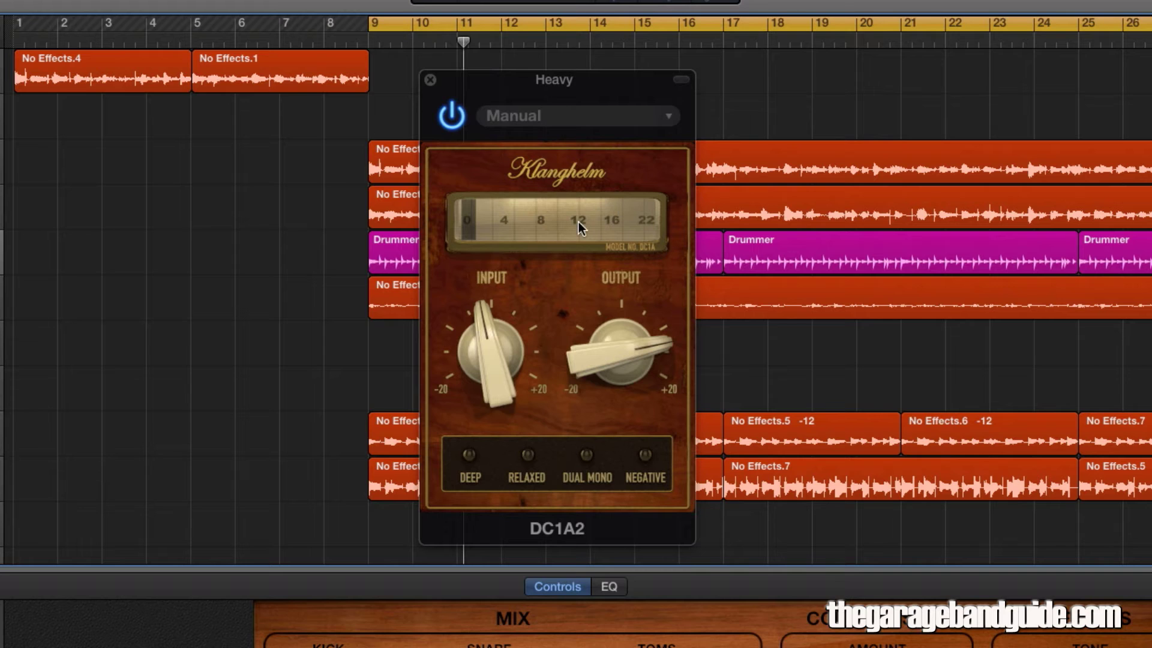
# - Show the DC1A version information on the Heavy track's compressor and dismiss it
pyautogui.click(545, 175)
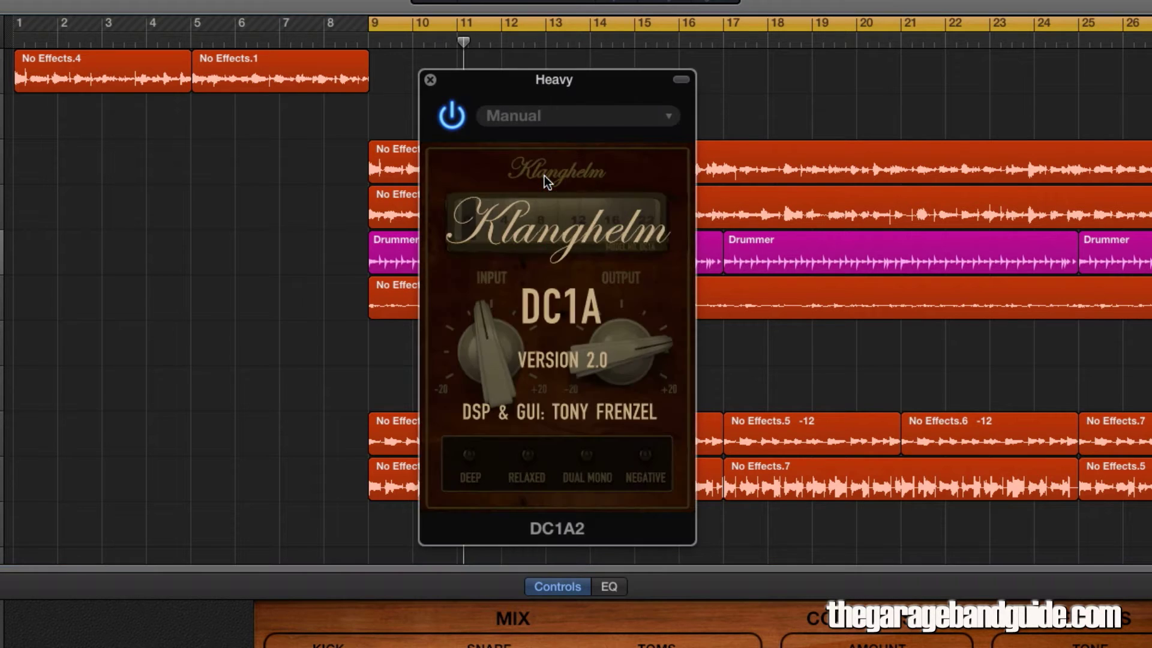
pyautogui.click(545, 175)
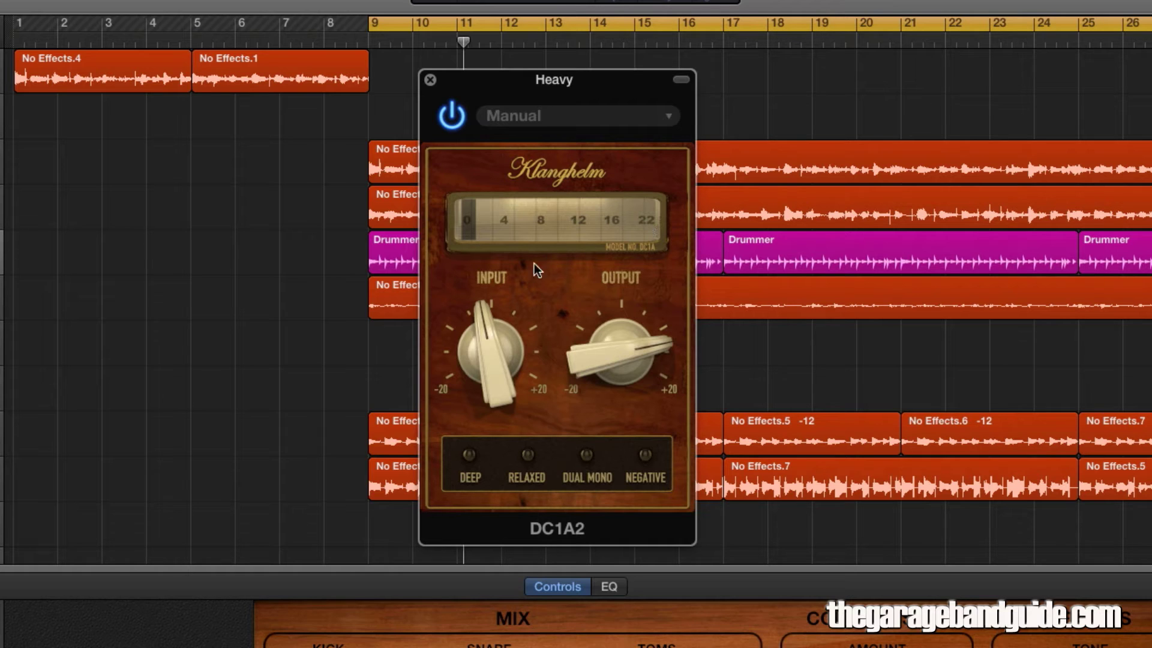
# - During playback, turn DC1A2's Input on the Heavy track far up, bring it down to about 10 o'clock, and lower the Output
pyautogui.moveTo(488, 323); pyautogui.dragTo(493, 91)
pyautogui.press('space')
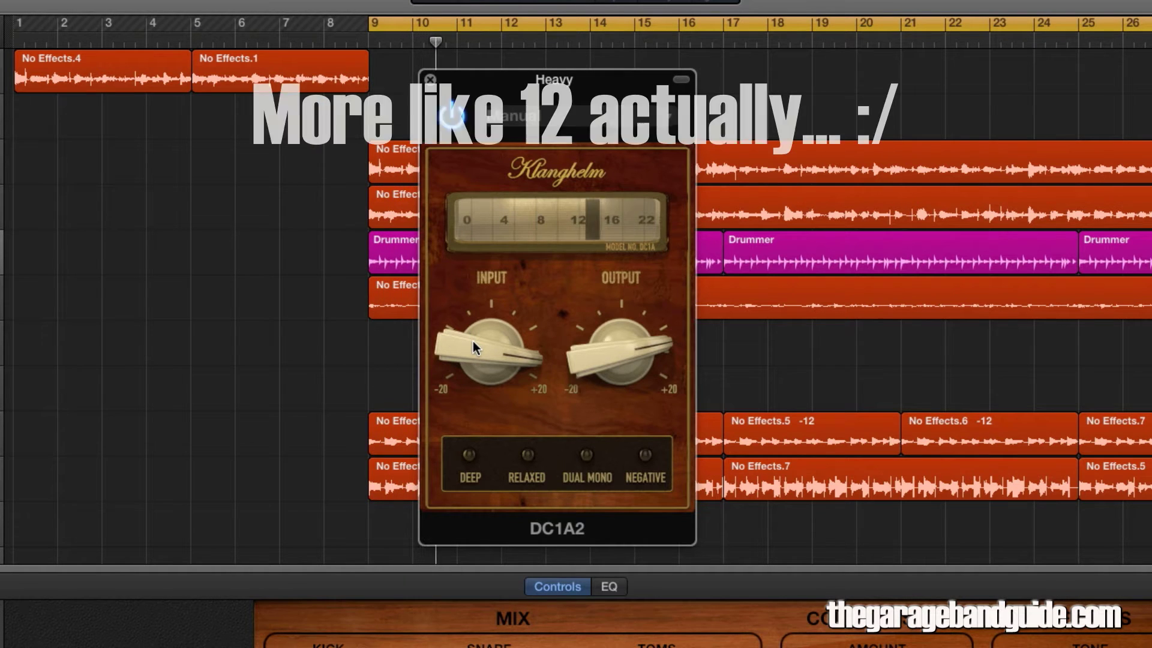
pyautogui.moveTo(465, 343); pyautogui.dragTo(470, 385)
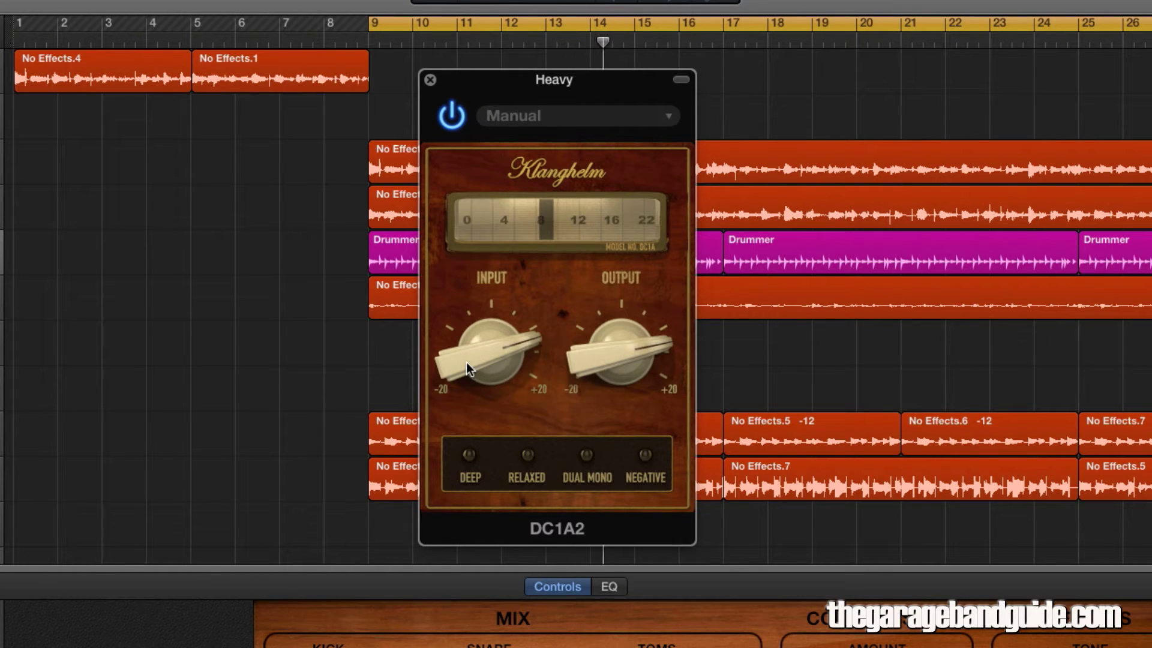
pyautogui.moveTo(466, 362); pyautogui.dragTo(527, 635)
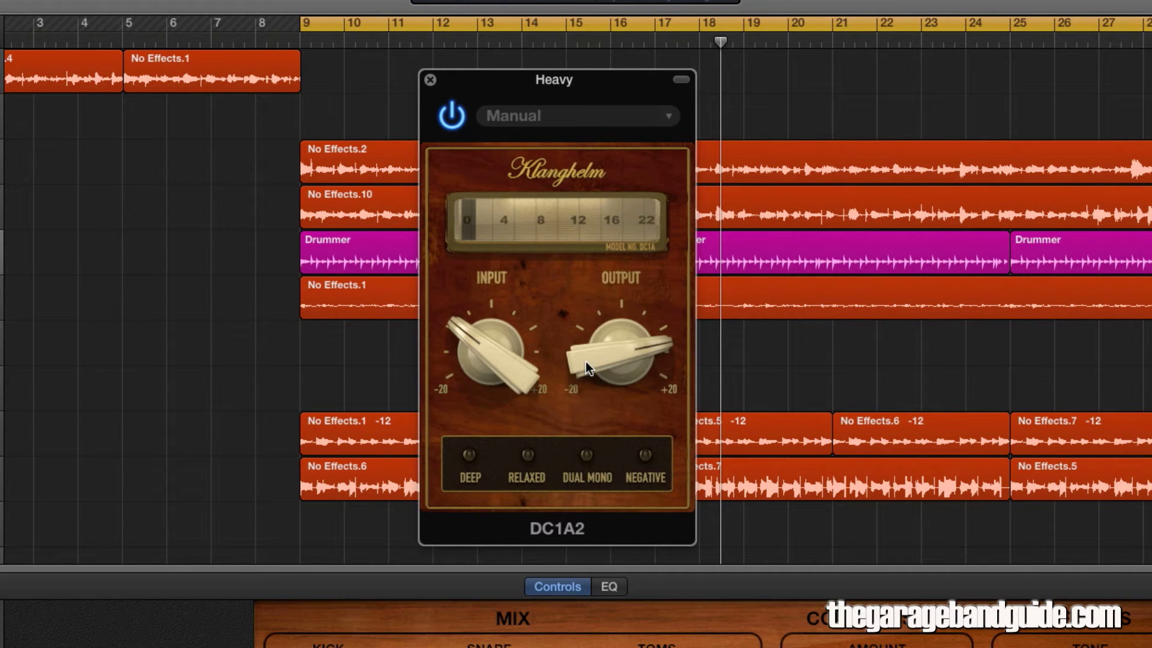
pyautogui.moveTo(586, 361); pyautogui.dragTo(618, 423)
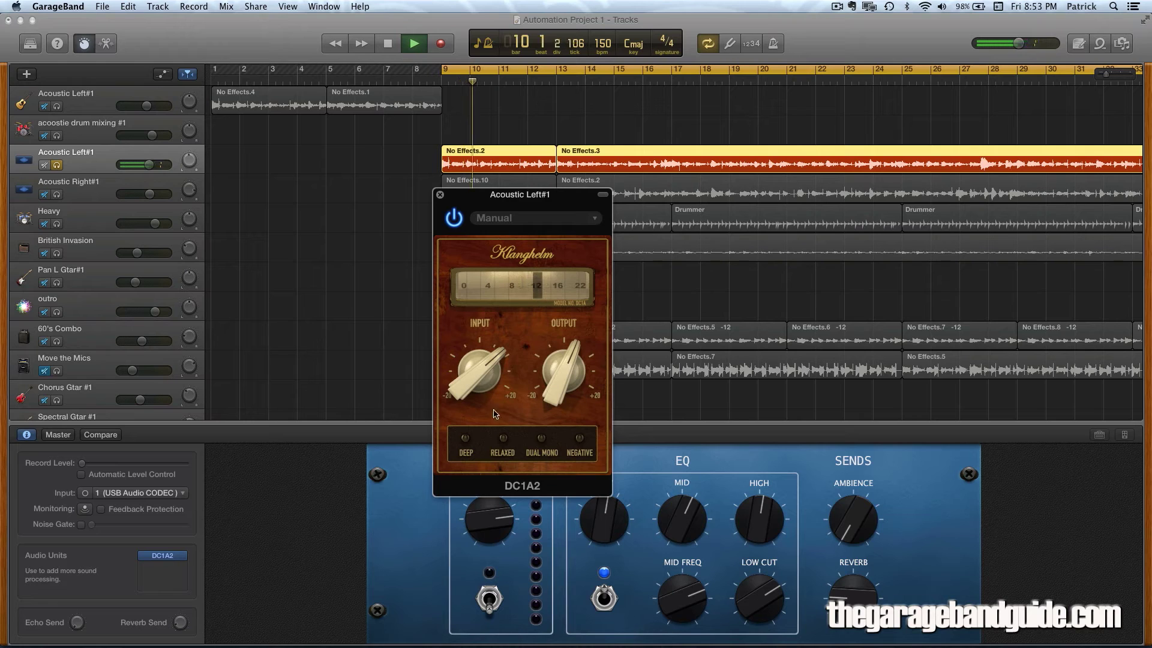
# - Lower DC1A2's Input on the soloed Acoustic Left#1 track to about 10:30 and raise its Output to about 2 o'clock
pyautogui.moveTo(473, 372); pyautogui.dragTo(474, 430)
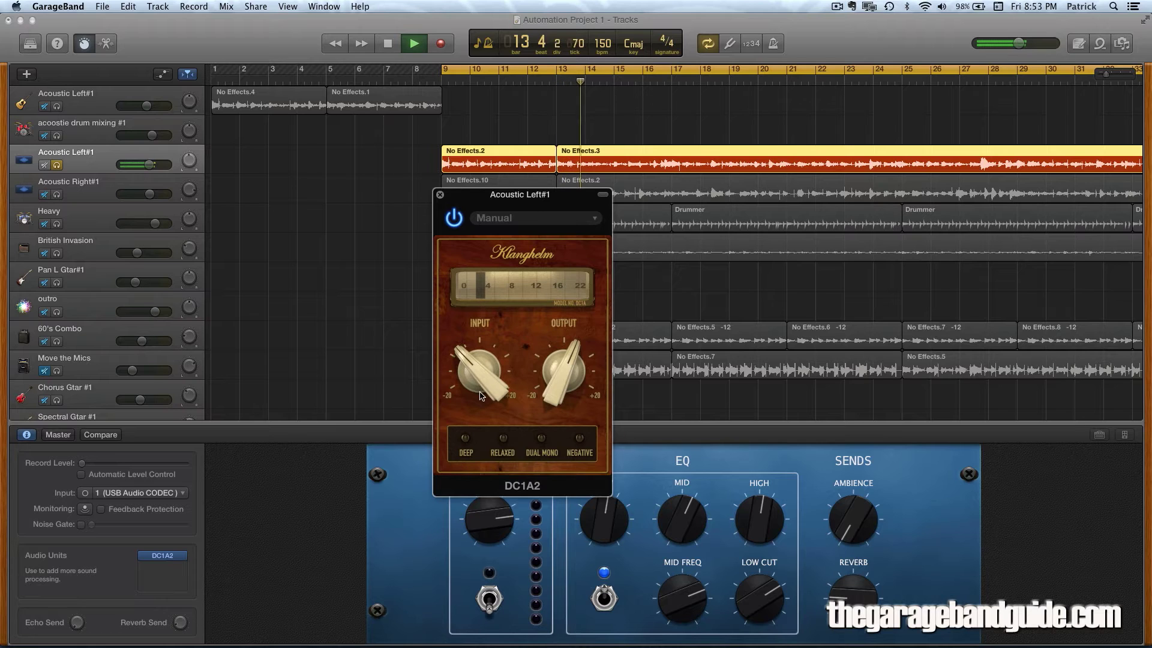
pyautogui.moveTo(470, 394); pyautogui.dragTo(470, 398)
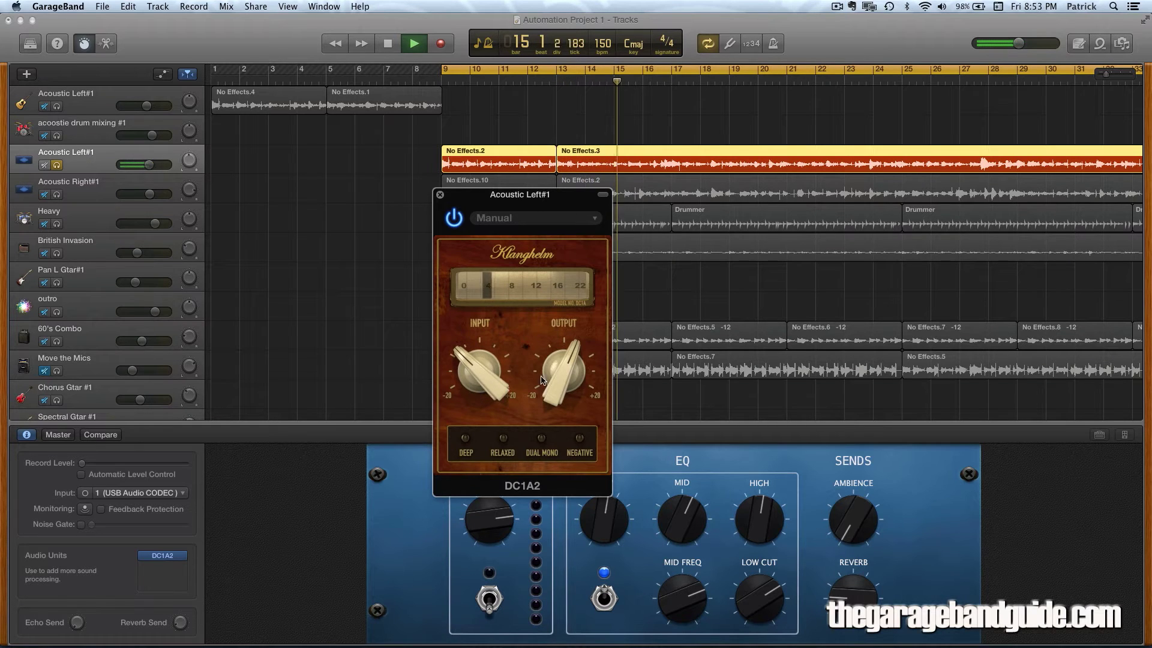
pyautogui.moveTo(548, 377); pyautogui.dragTo(536, 343)
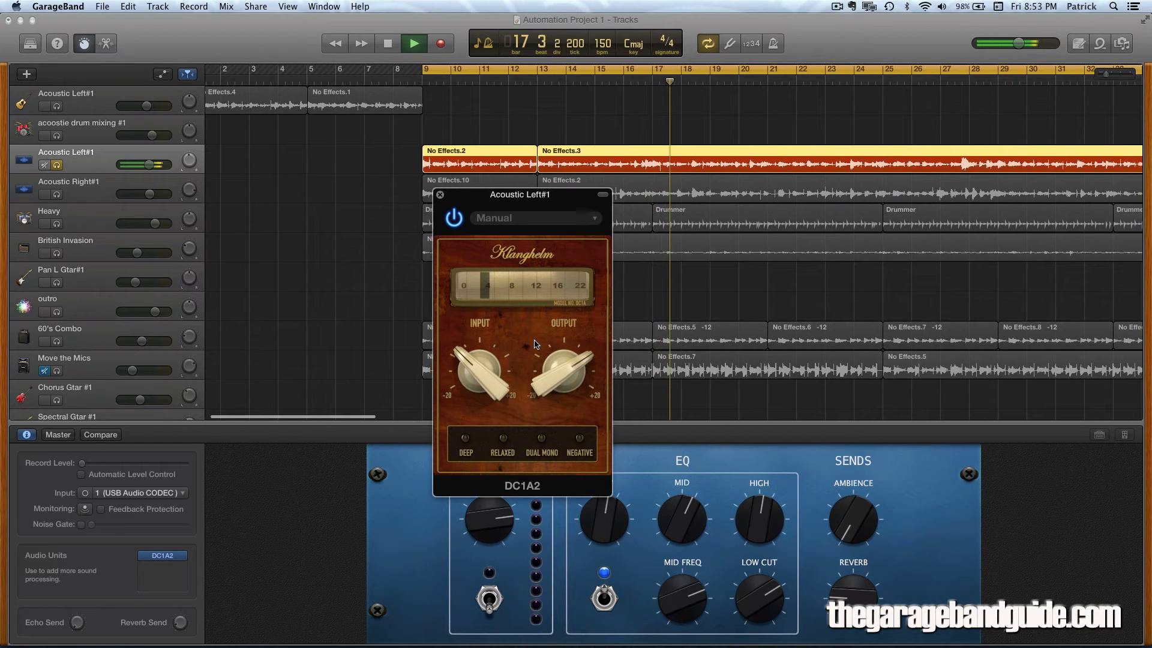
# - Audition DC1A2's Deep, Relaxed and Negative modes one at a time on the Acoustic Left#1 track, switching each off again
pyautogui.click(465, 440)
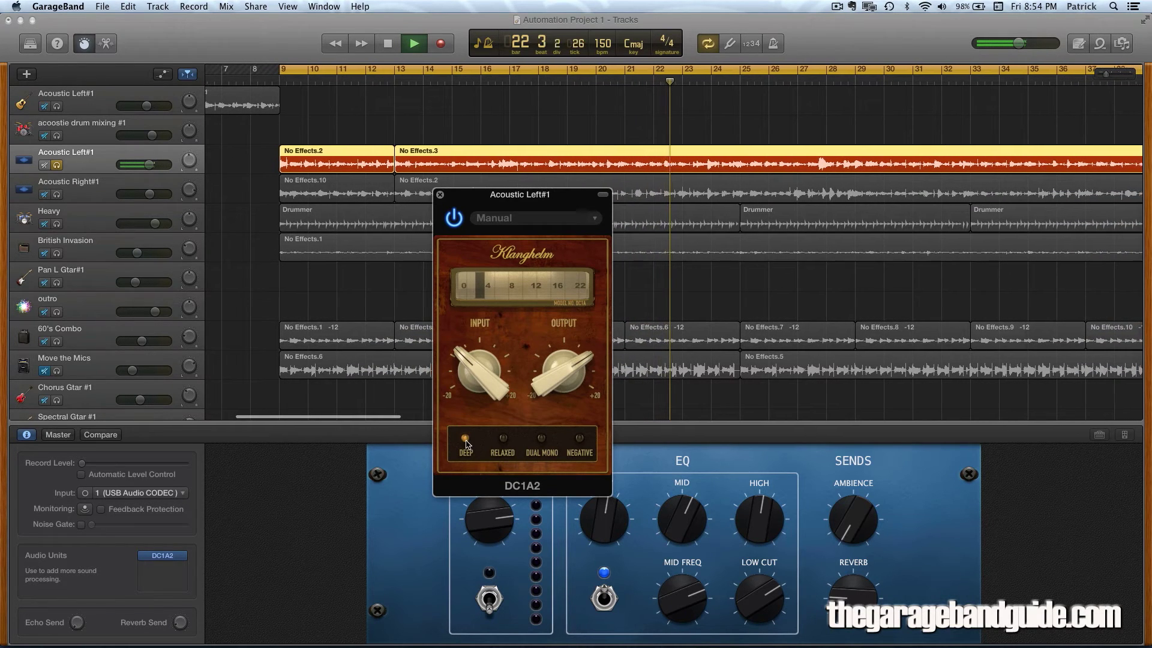
pyautogui.click(503, 439)
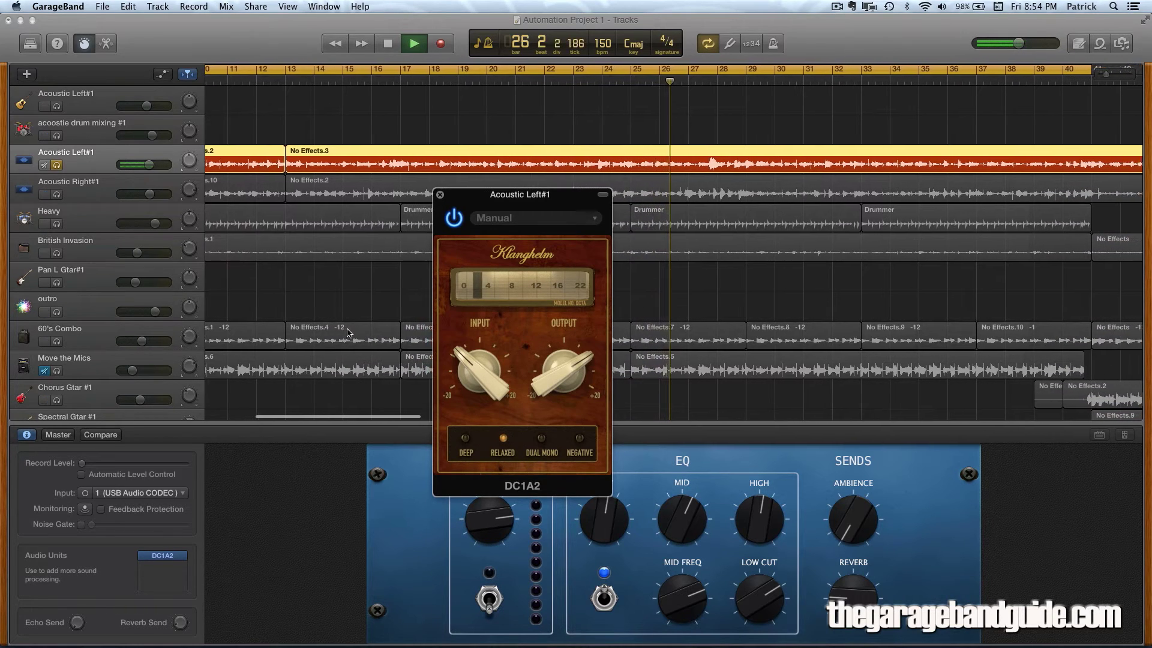
pyautogui.click(504, 439)
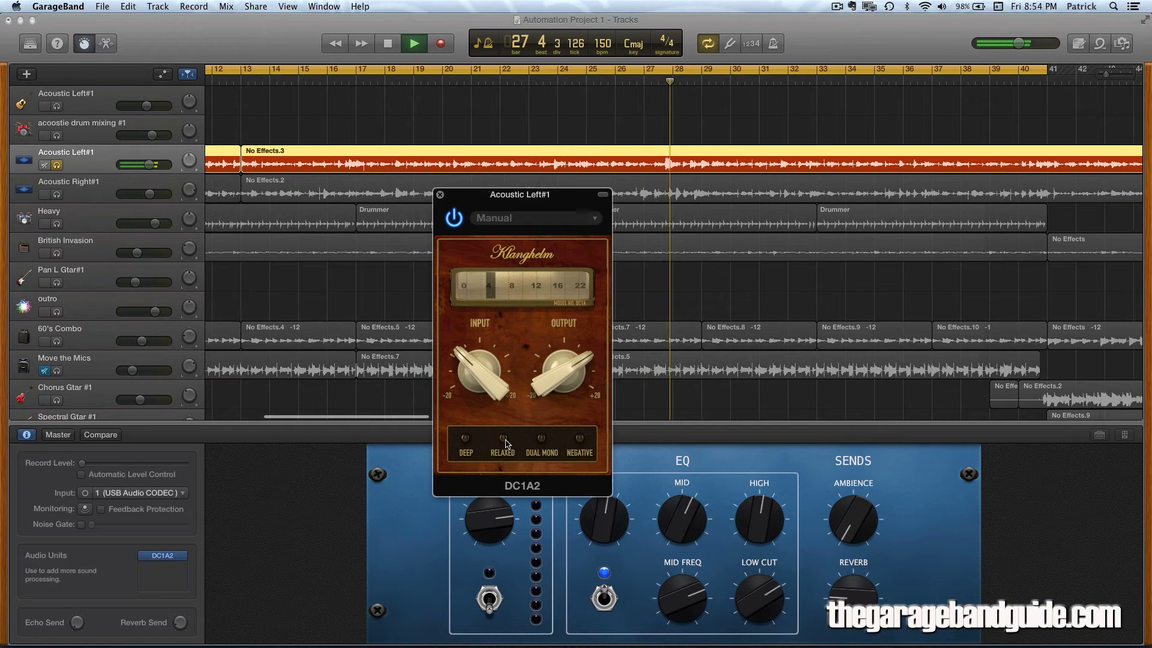
pyautogui.click(580, 439)
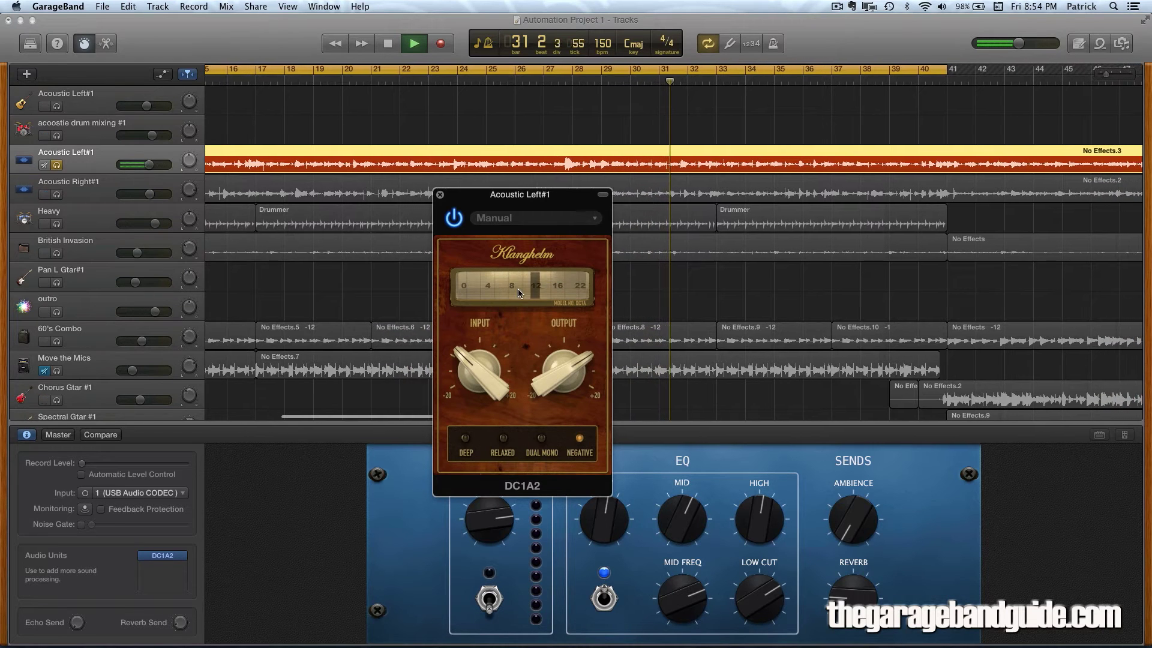
pyautogui.click(580, 439)
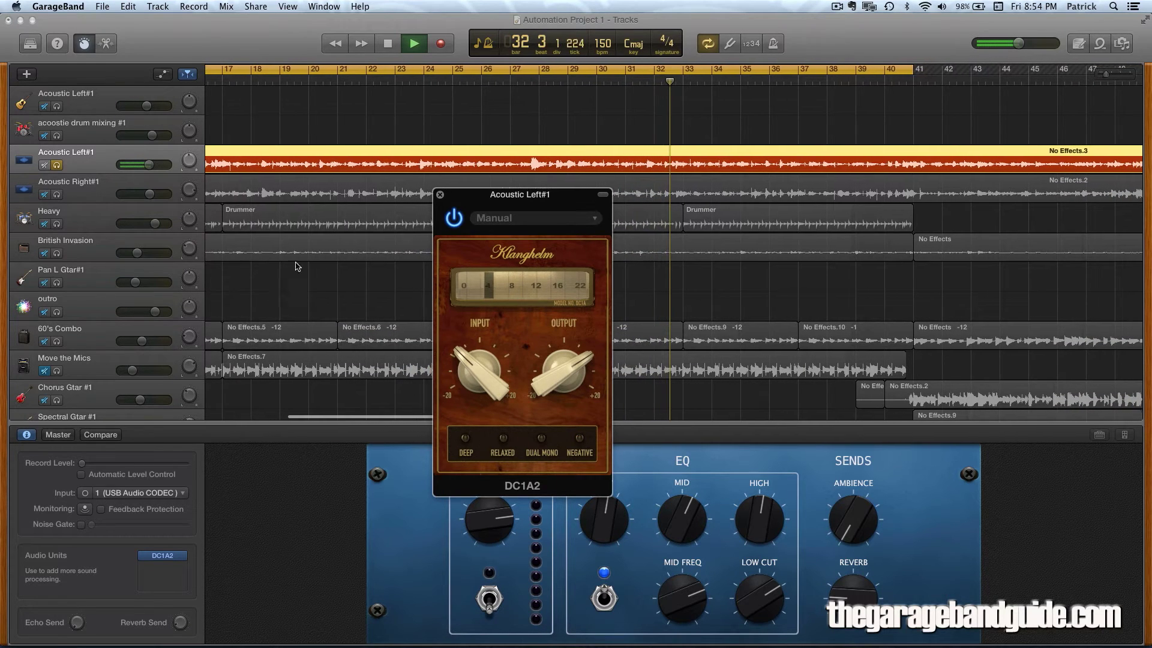
# - Unsolo the Acoustic Left#1 track, and set DC1A2's Input and Output on the soloed Heavy track to about 1 o'clock each
pyautogui.moveTo(189, 164); pyautogui.dragTo(79, 168)
pyautogui.press('s')
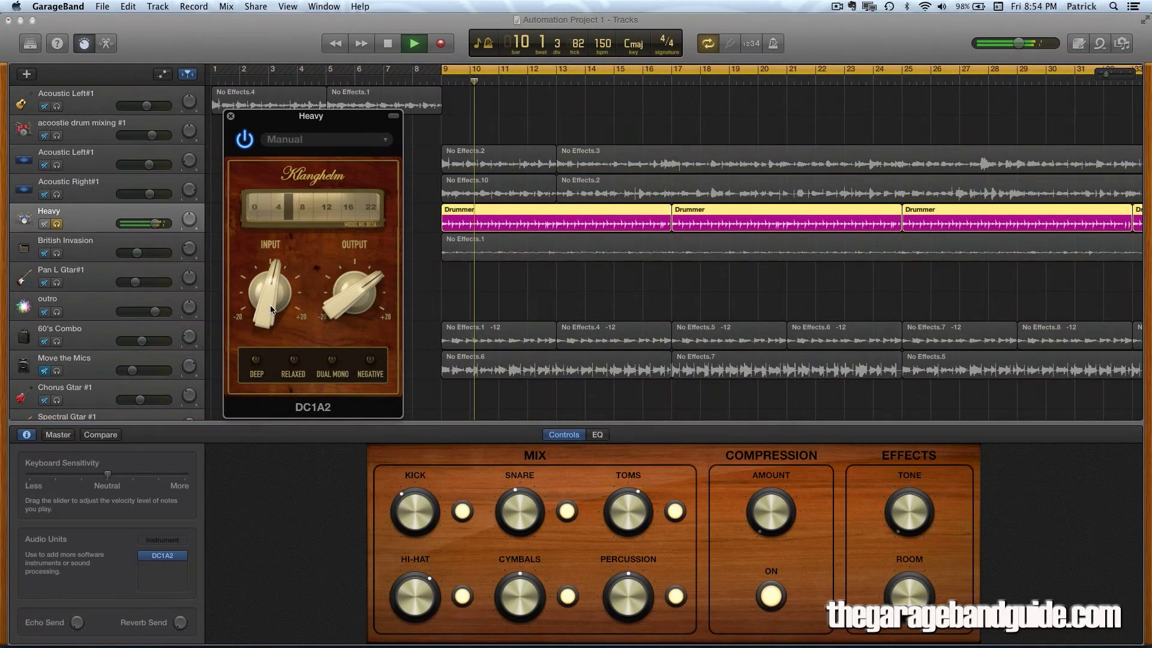
pyautogui.moveTo(270, 308); pyautogui.dragTo(264, 279)
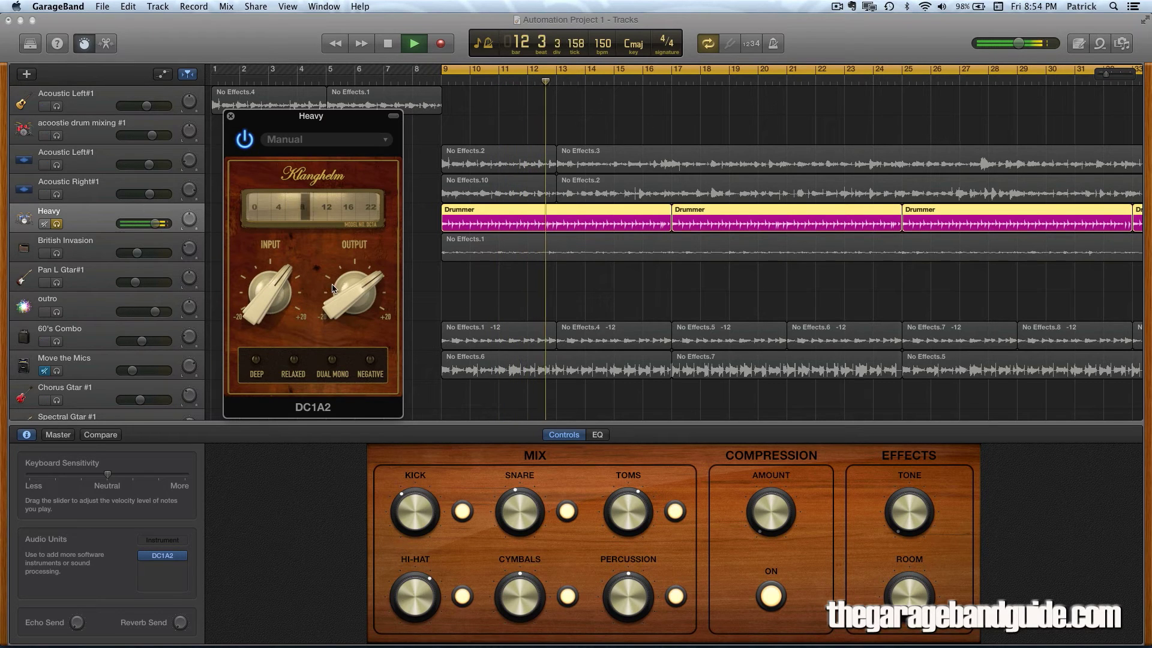
pyautogui.moveTo(343, 298); pyautogui.dragTo(343, 322)
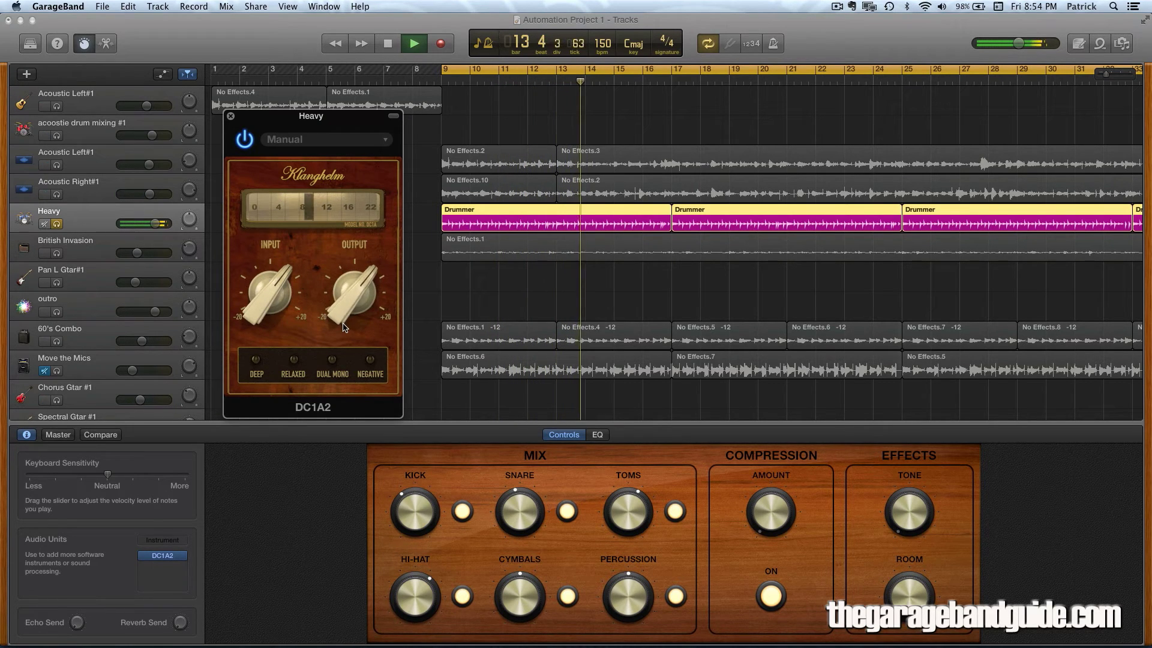
# - Toggle DC1A2's Dual Mono mode on and off on the Heavy track, and enable the Negative mode
pyautogui.click(333, 361)
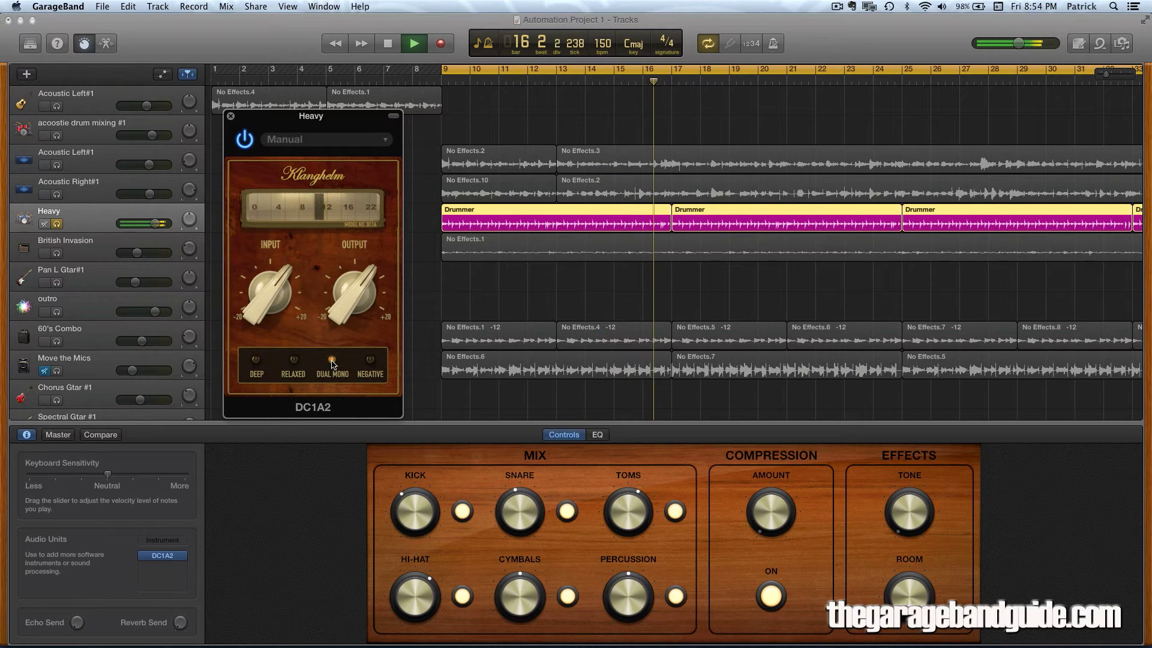
pyautogui.click(333, 361)
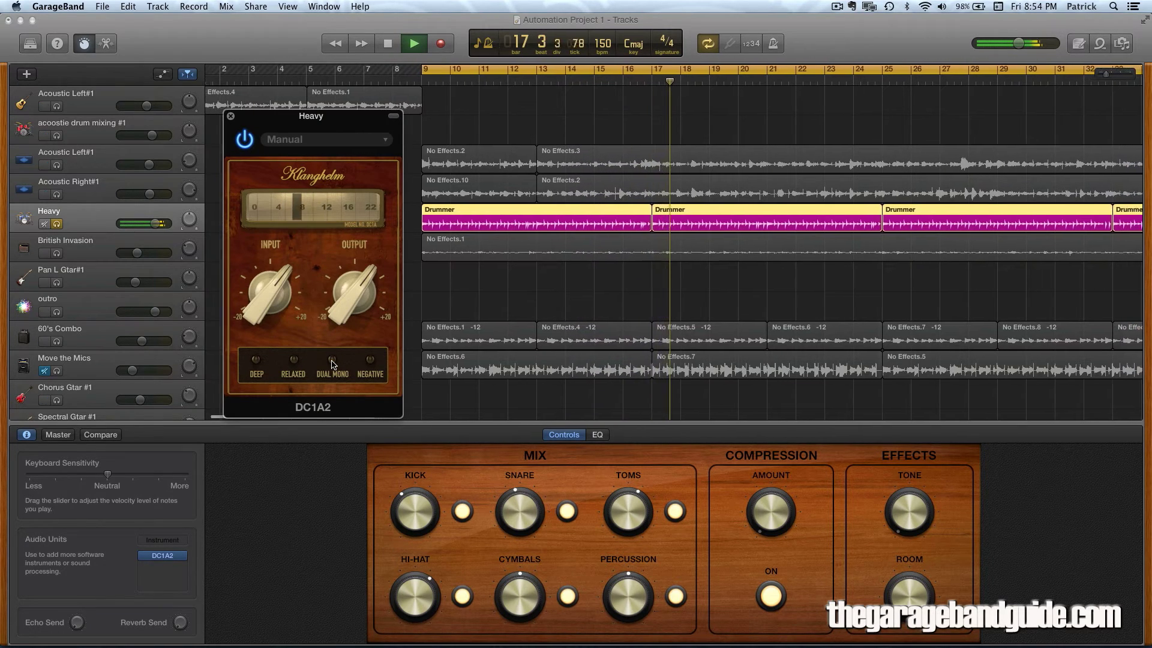
pyautogui.click(370, 360)
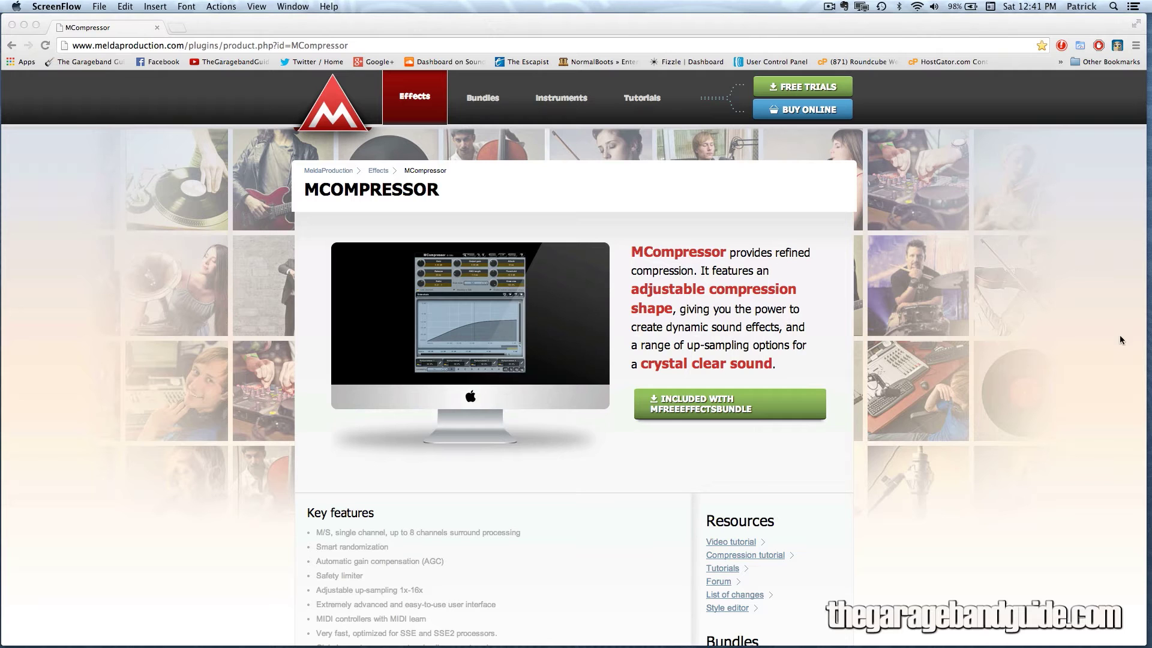
# - In Chrome, look through the MeldaProduction MCompressor page for its key features, requirements and related plug-ins
pyautogui.scroll(-3, 1120, 340)
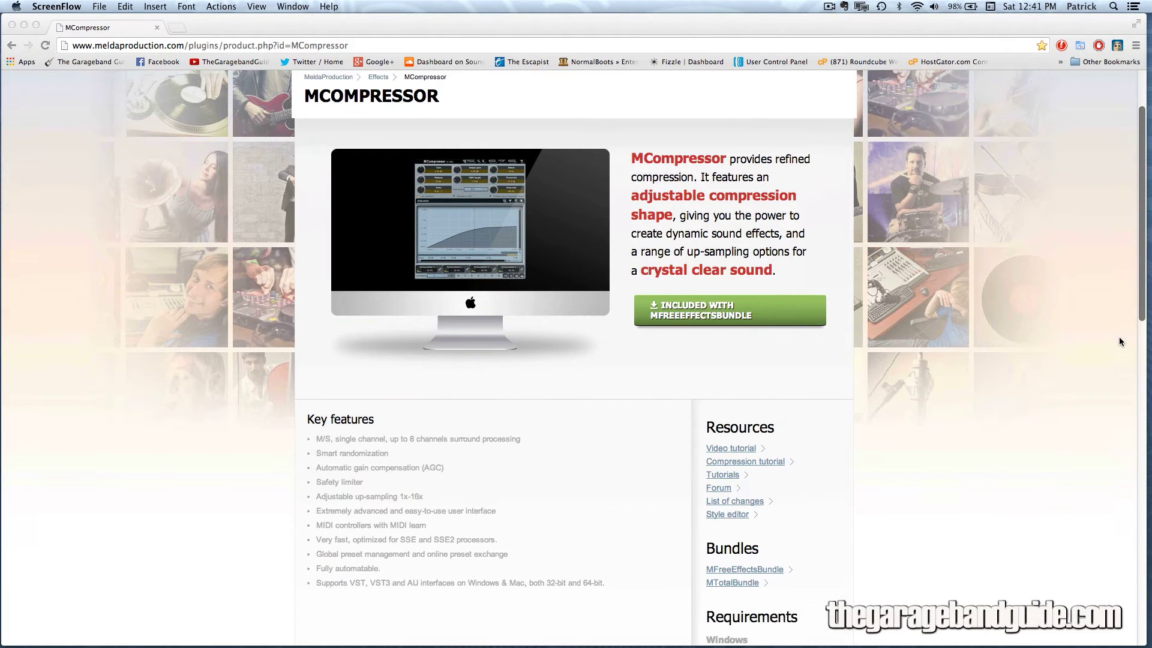
pyautogui.scroll(-3, 1120, 341)
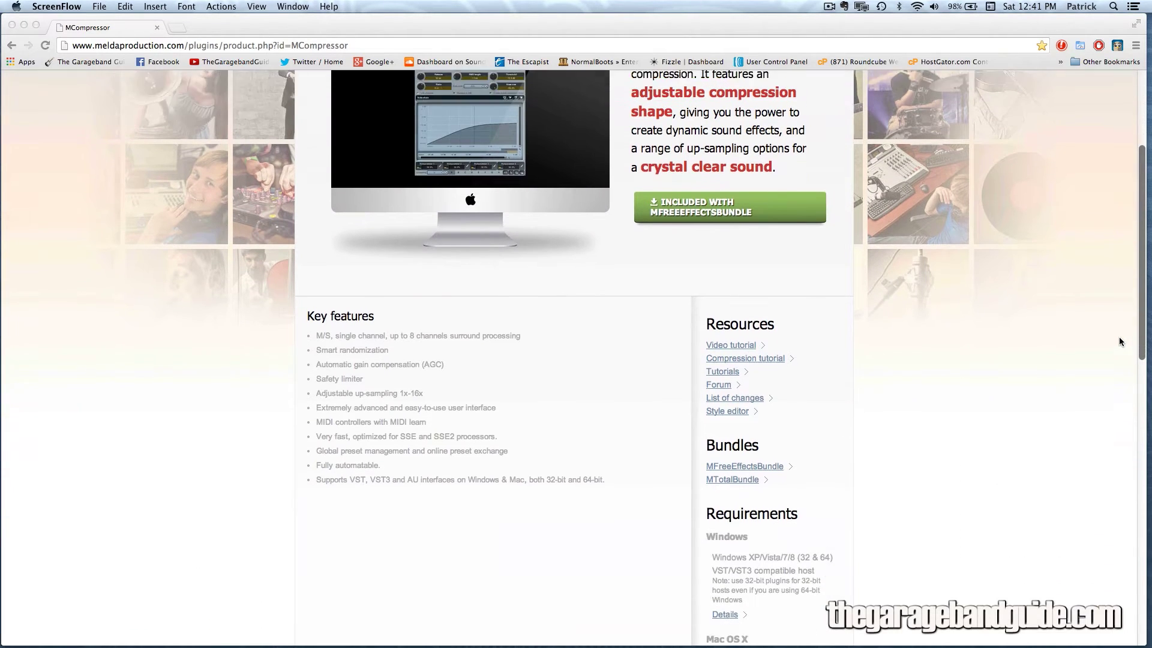
pyautogui.scroll(-6, 1120, 342)
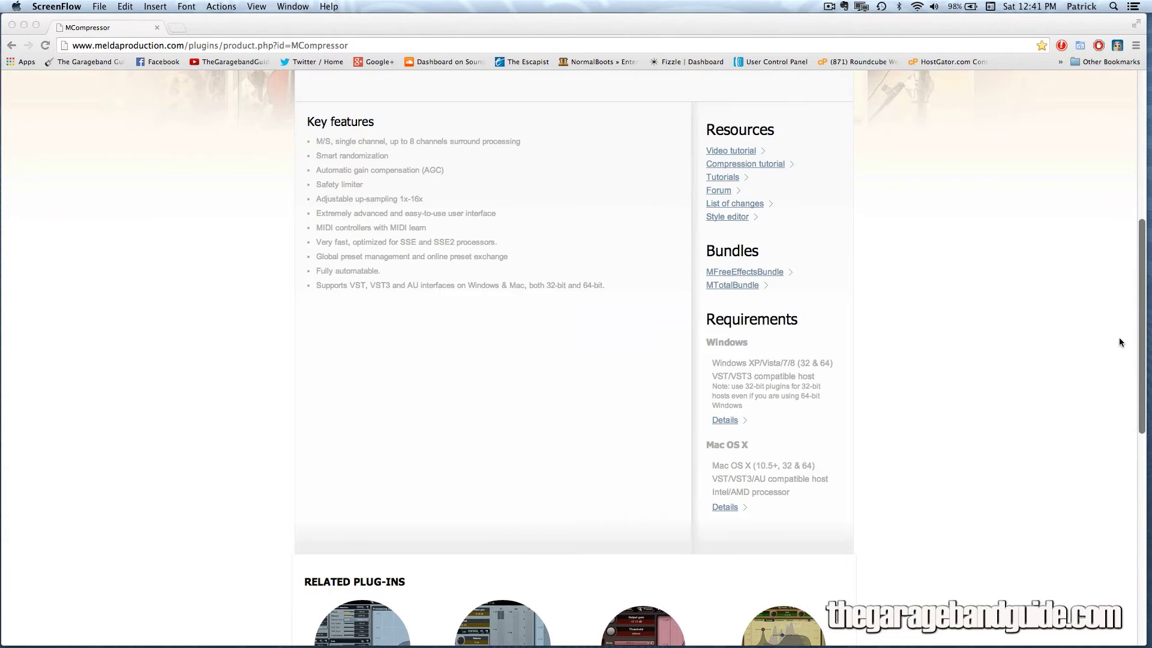
pyautogui.scroll(-6, 1119, 342)
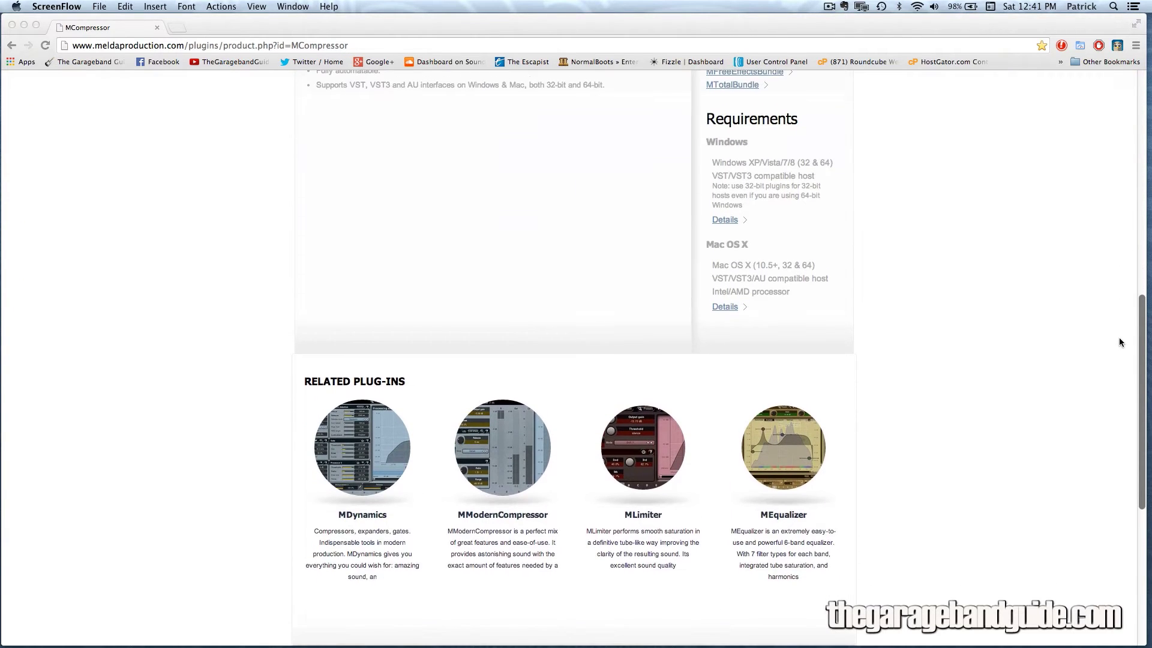
pyautogui.scroll(-6, 1120, 342)
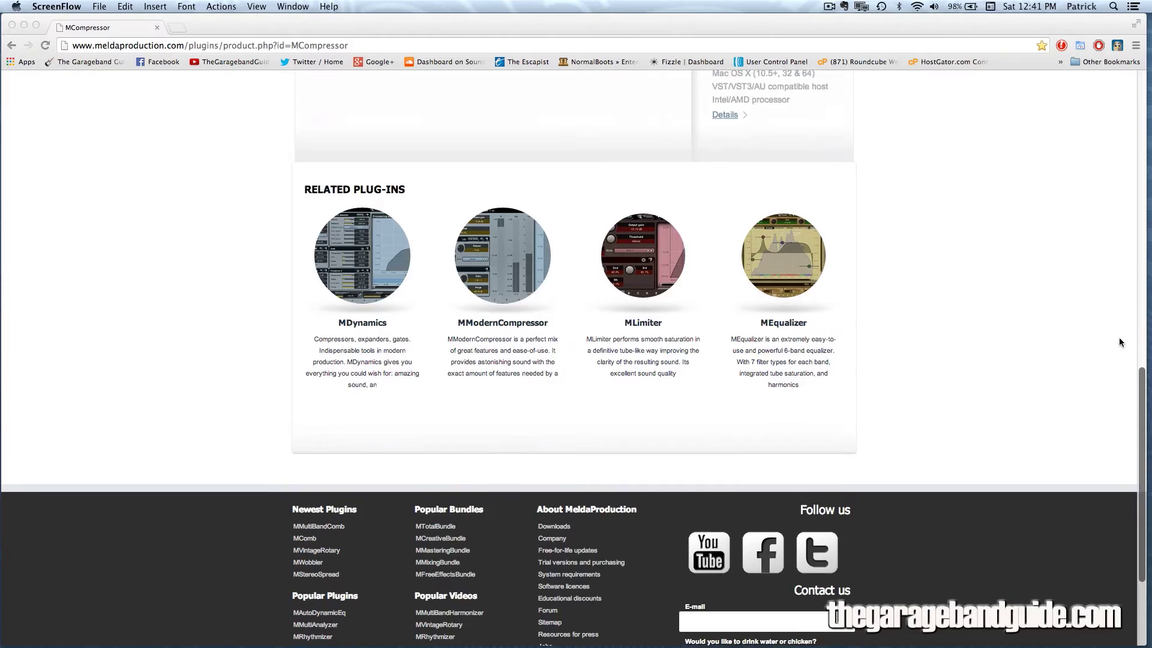
pyautogui.scroll(8, 1120, 342)
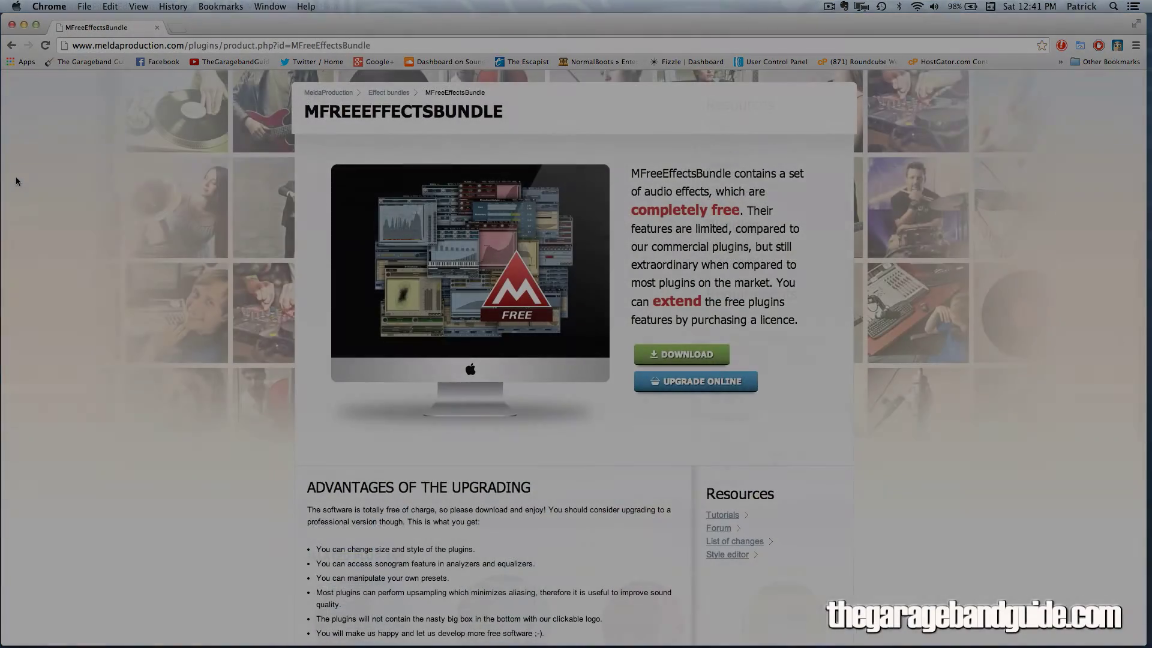
# - Review the MFreeEffectsBundle page's download option and upgrade advantages
pyautogui.scroll(-4, 15, 176)
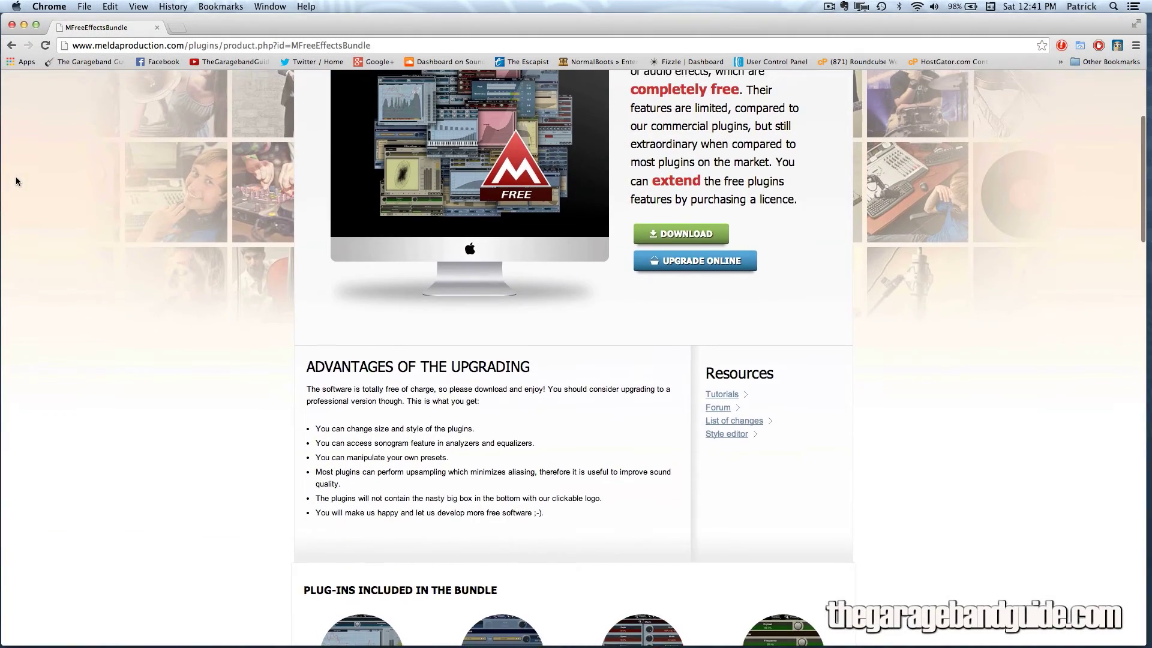
pyautogui.scroll(3, 16, 176)
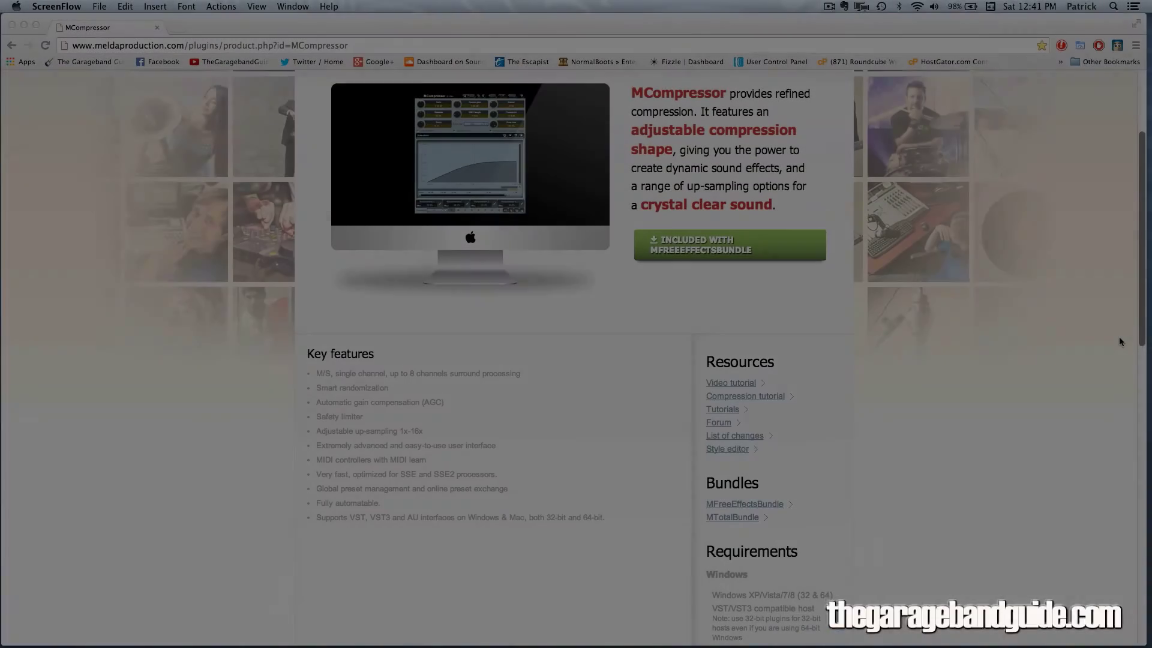
pyautogui.scroll(-1, 1118, 342)
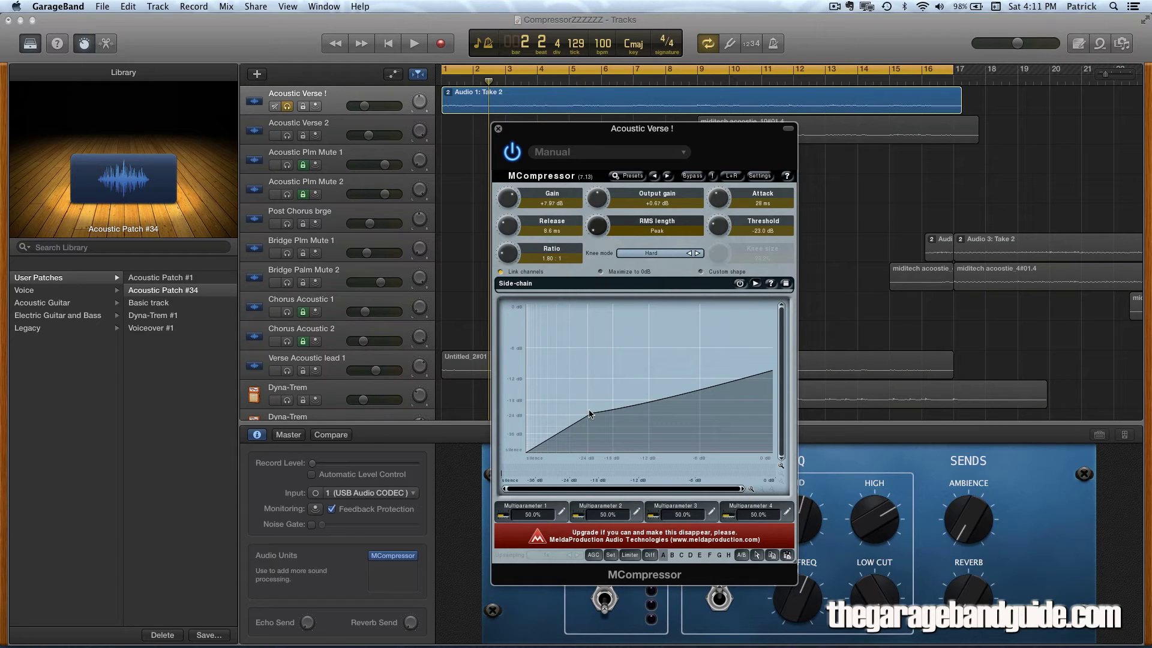
# - In GarageBand, raise MCompressor's Threshold on the Acoustic Verse ! track to -20.1 dB, and bring it down to -25.3 dB
pyautogui.moveTo(719, 229); pyautogui.dragTo(720, 214)
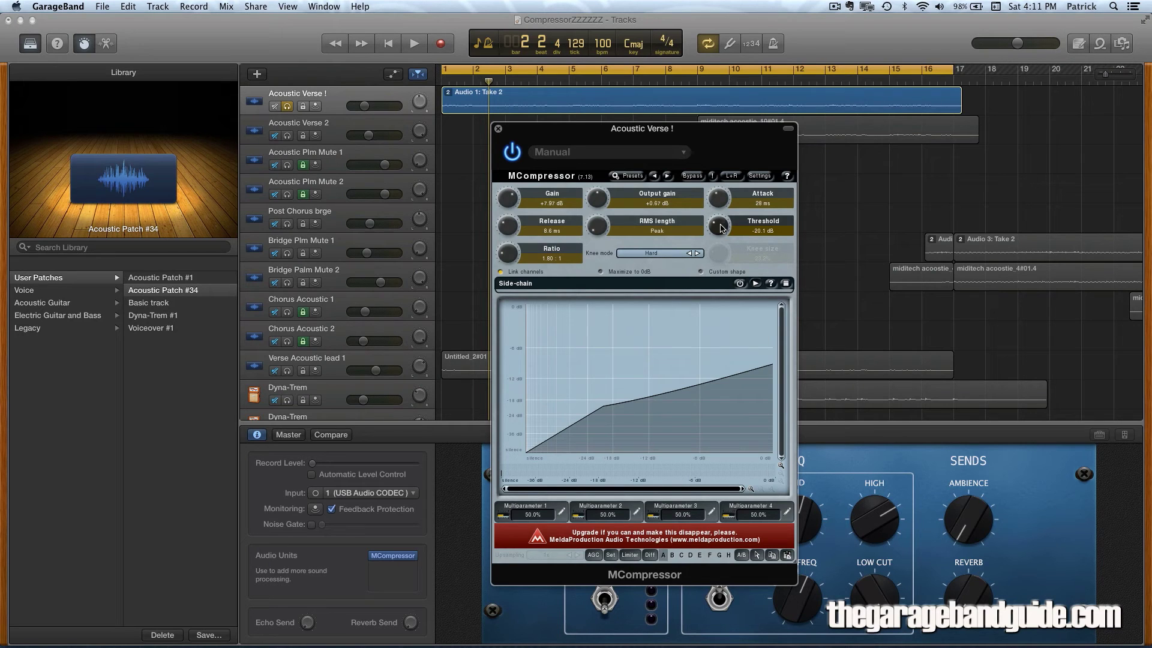
pyautogui.moveTo(721, 228); pyautogui.dragTo(720, 251)
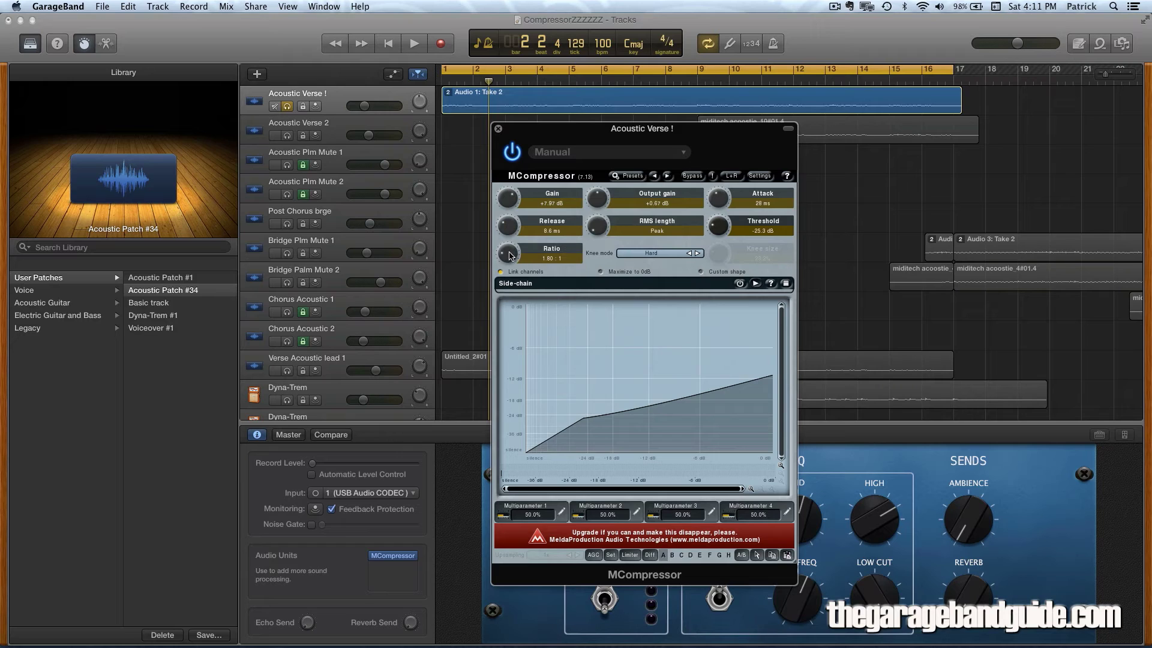
# - On the Acoustic Verse ! track, set MCompressor's Ratio to about 2.25:1 and use a Soft knee with a 22.6% Knee size
pyautogui.moveTo(510, 255)
pyautogui.mouseDown()
pyautogui.moveTo(509, 241)
pyautogui.moveTo(508, 255)
pyautogui.mouseUp()
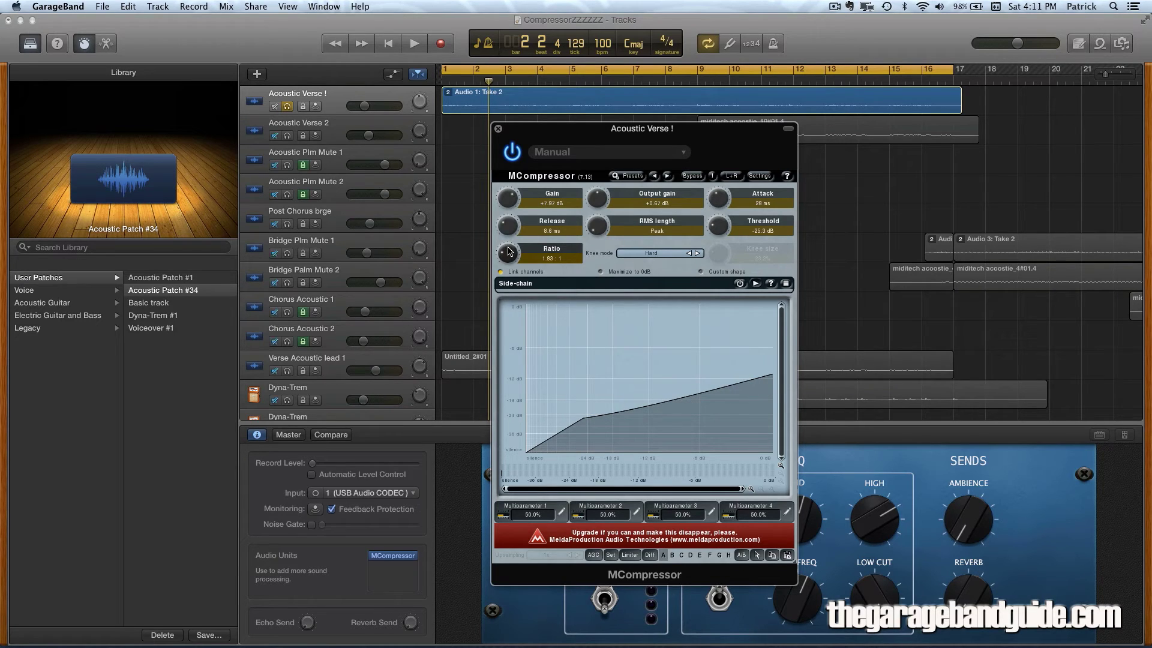
pyautogui.moveTo(509, 252); pyautogui.dragTo(509, 246)
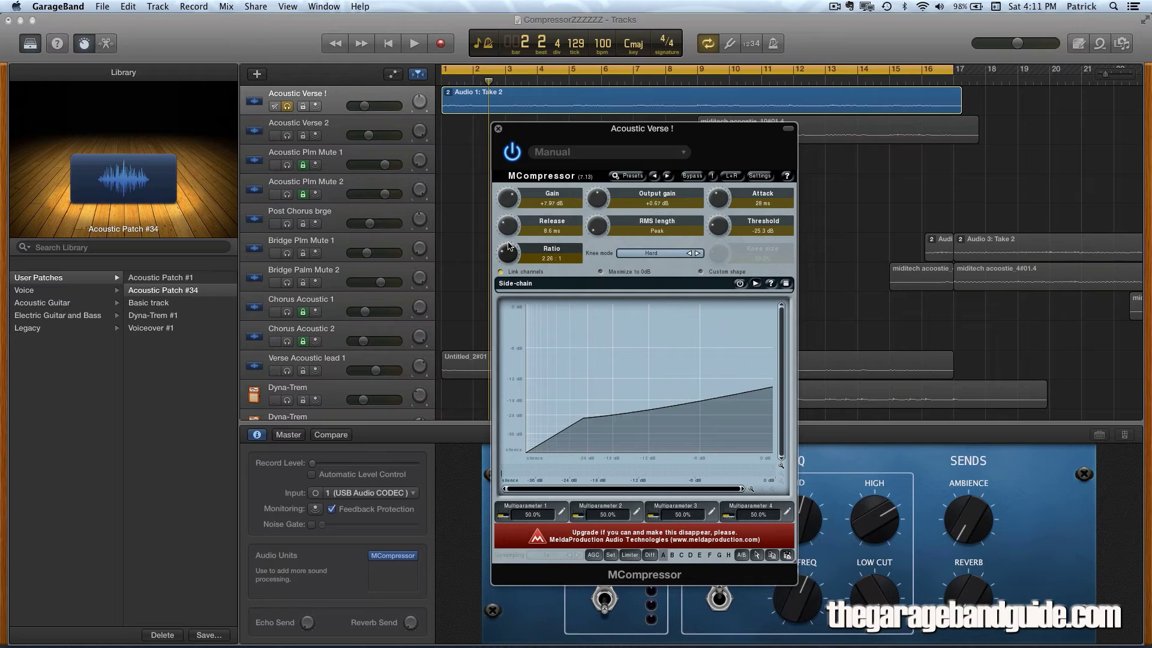
pyautogui.click(698, 253)
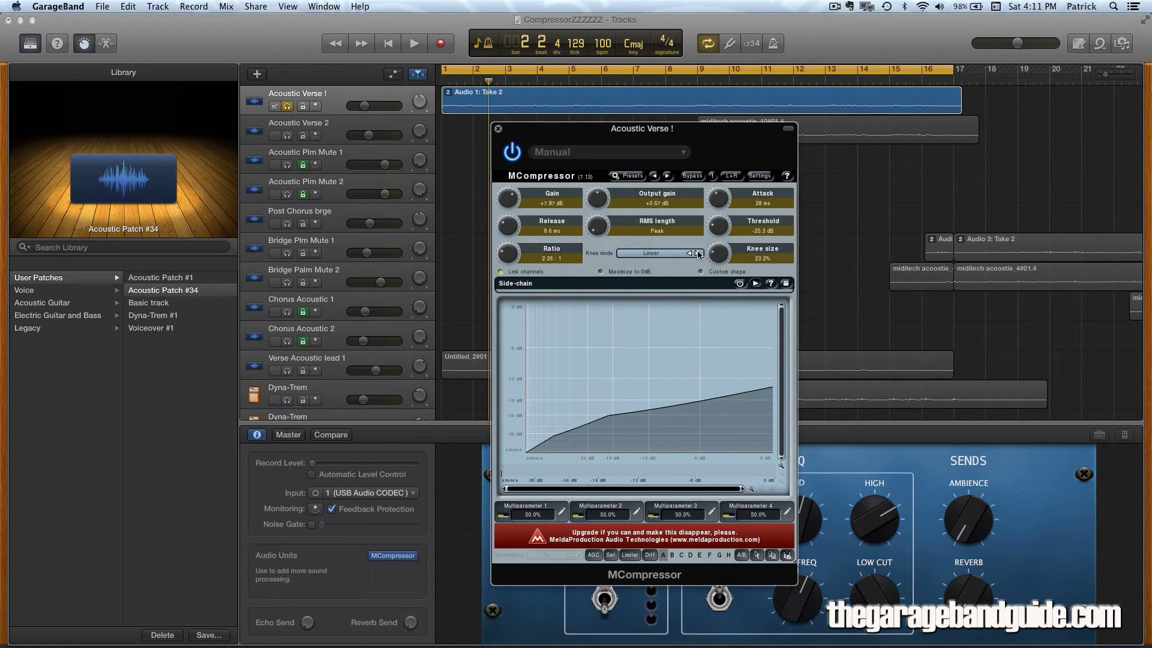
pyautogui.click(697, 254)
pyautogui.moveTo(717, 257)
pyautogui.mouseDown()
pyautogui.moveTo(723, 327)
pyautogui.moveTo(725, 234)
pyautogui.moveTo(722, 266)
pyautogui.mouseUp()
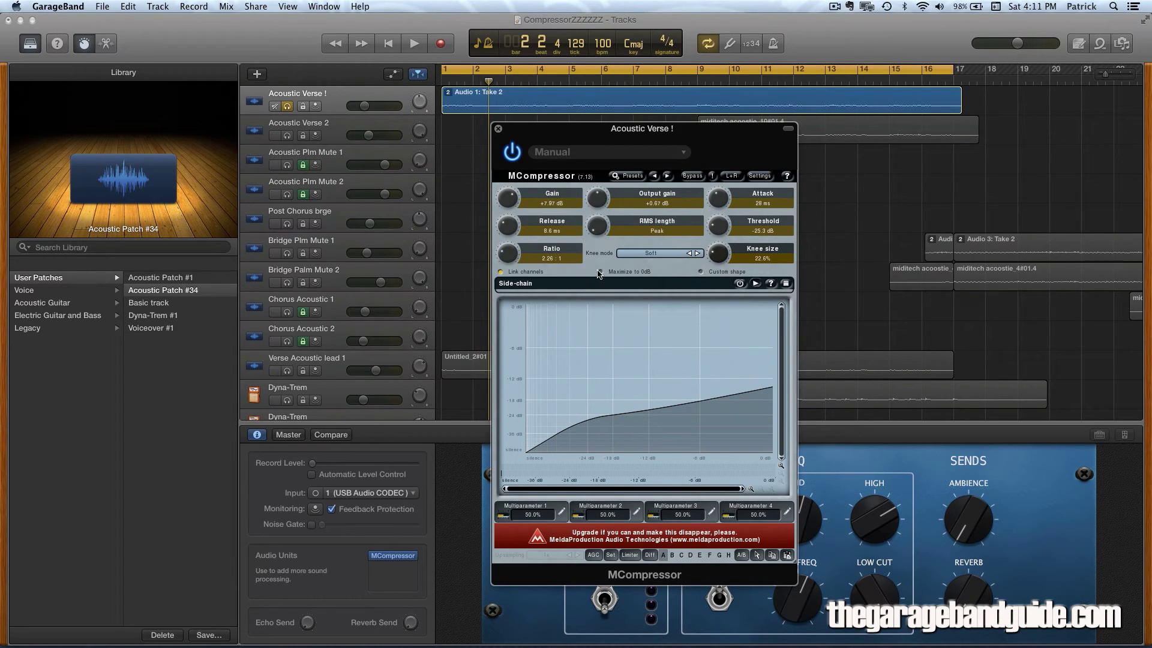
# - Set the Knee size to 27.0% and play the track while toggling Maximize to 0dB, leaving it enabled
pyautogui.click(599, 271)
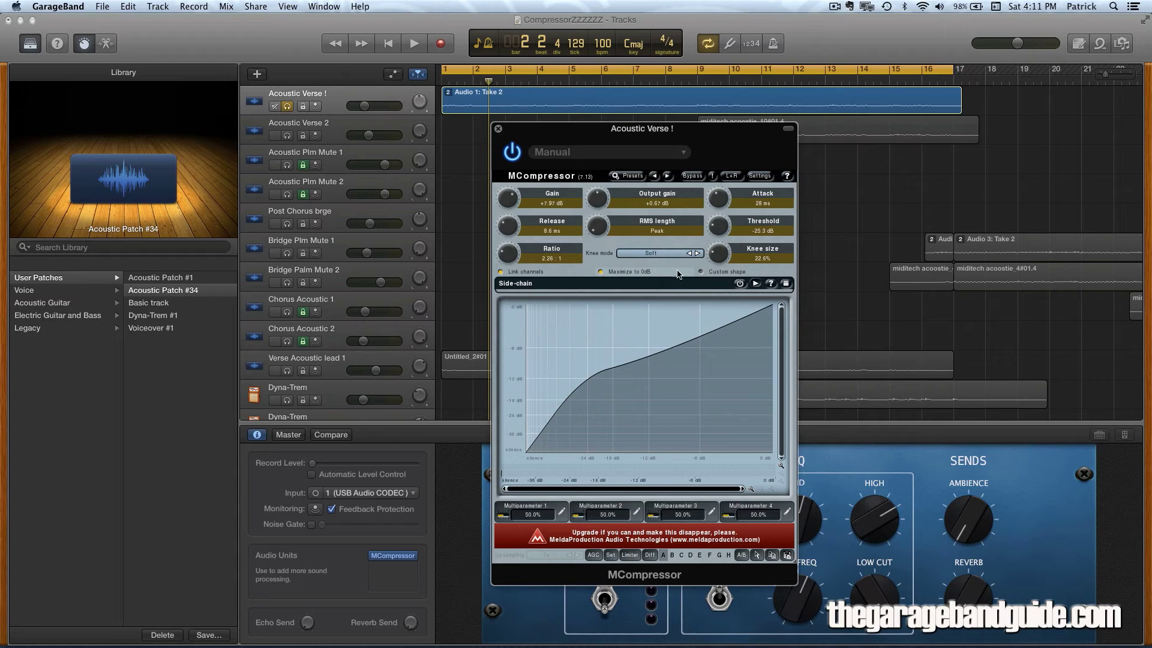
pyautogui.moveTo(720, 254)
pyautogui.mouseDown()
pyautogui.moveTo(723, 281)
pyautogui.moveTo(718, 245)
pyautogui.mouseUp()
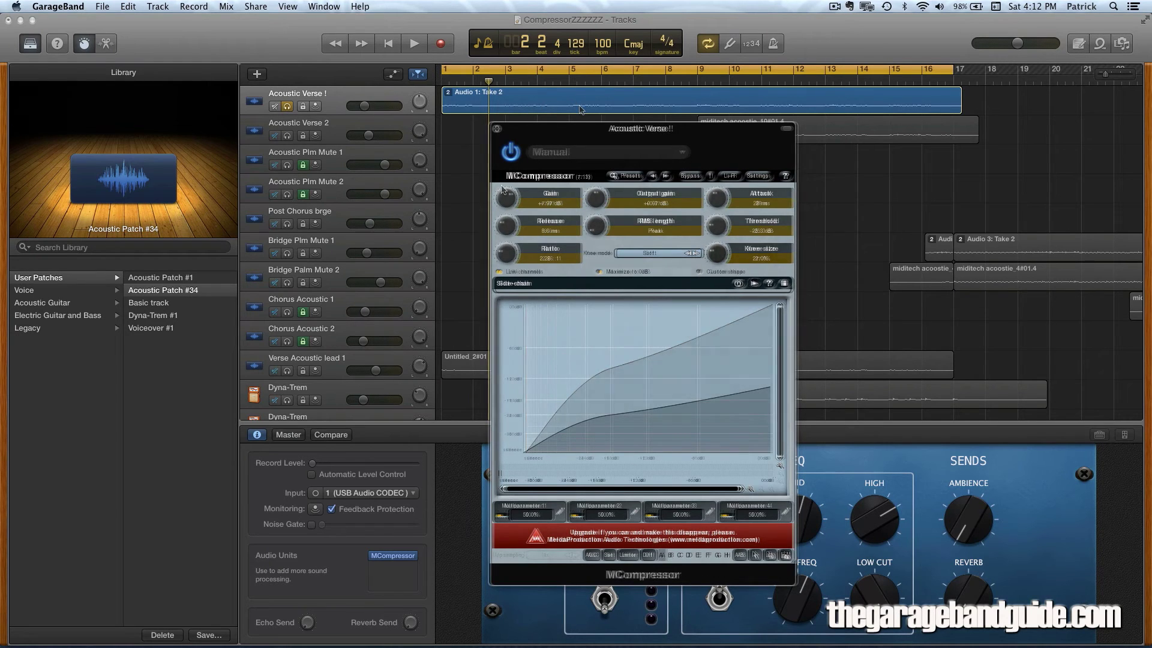
pyautogui.press('Return')
pyautogui.press('space')
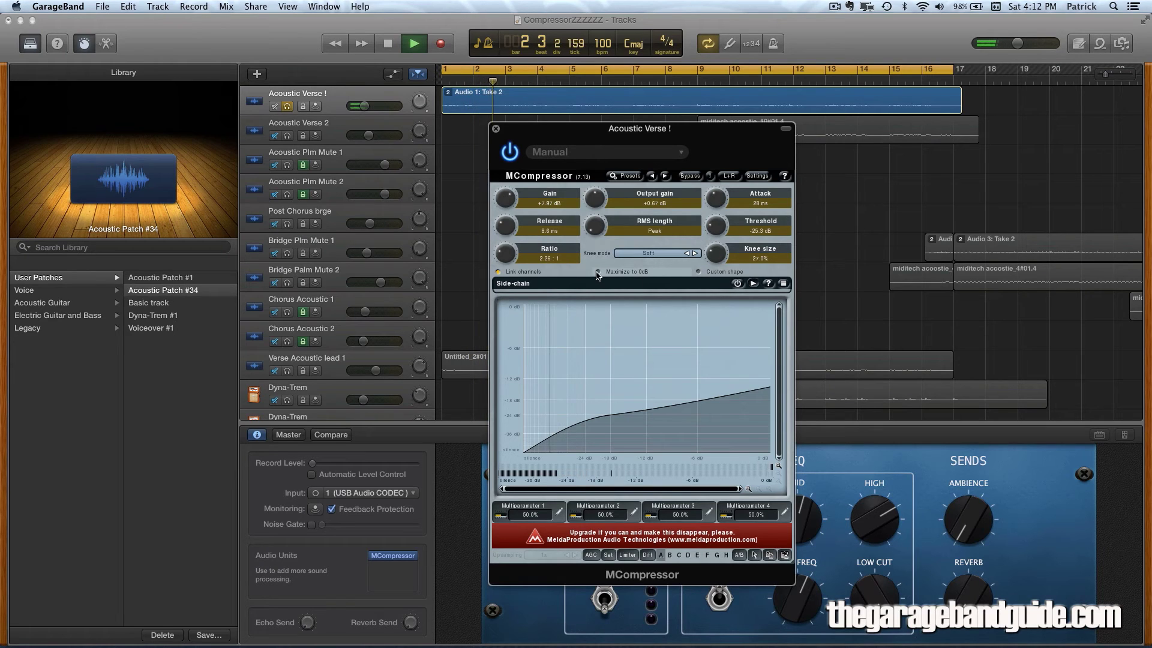
pyautogui.click(637, 274)
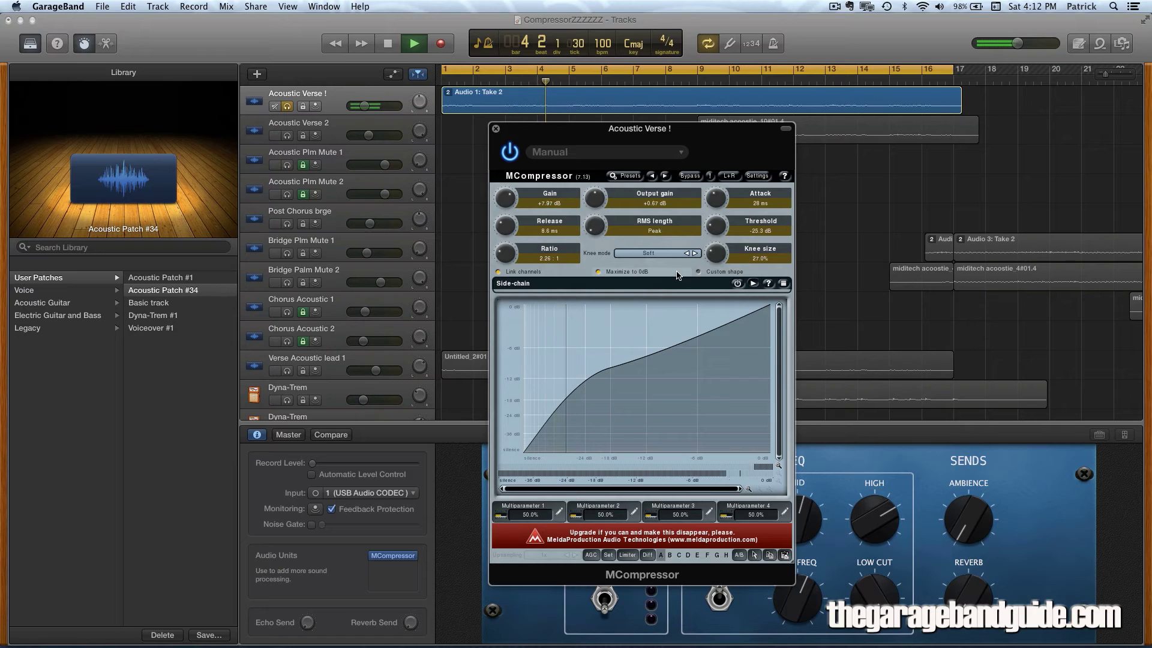
# - During playback, set MCompressor's Gain to +6.43 dB, Output gain to +2.21 dB, Attack to 32 ms and Ratio to 2.72:1
pyautogui.moveTo(508, 200)
pyautogui.mouseDown()
pyautogui.moveTo(506, 233)
pyautogui.moveTo(507, 209)
pyautogui.mouseUp()
pyautogui.moveTo(600, 205); pyautogui.dragTo(599, 196)
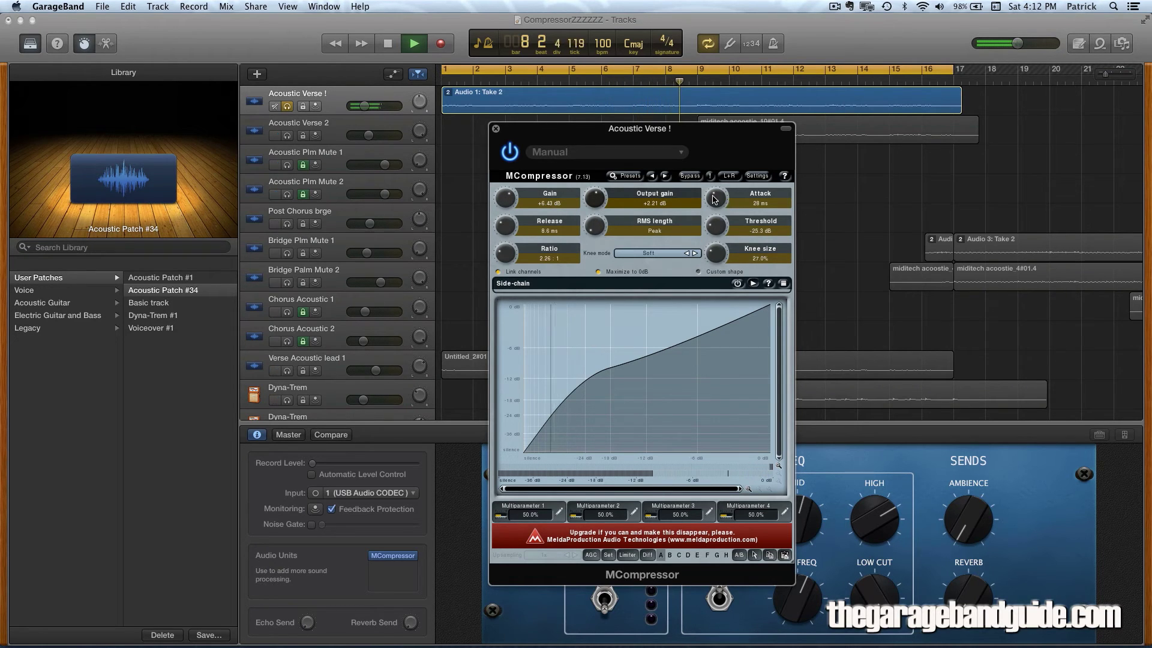
pyautogui.moveTo(719, 200)
pyautogui.mouseDown()
pyautogui.moveTo(714, 139)
pyautogui.moveTo(712, 201)
pyautogui.mouseUp()
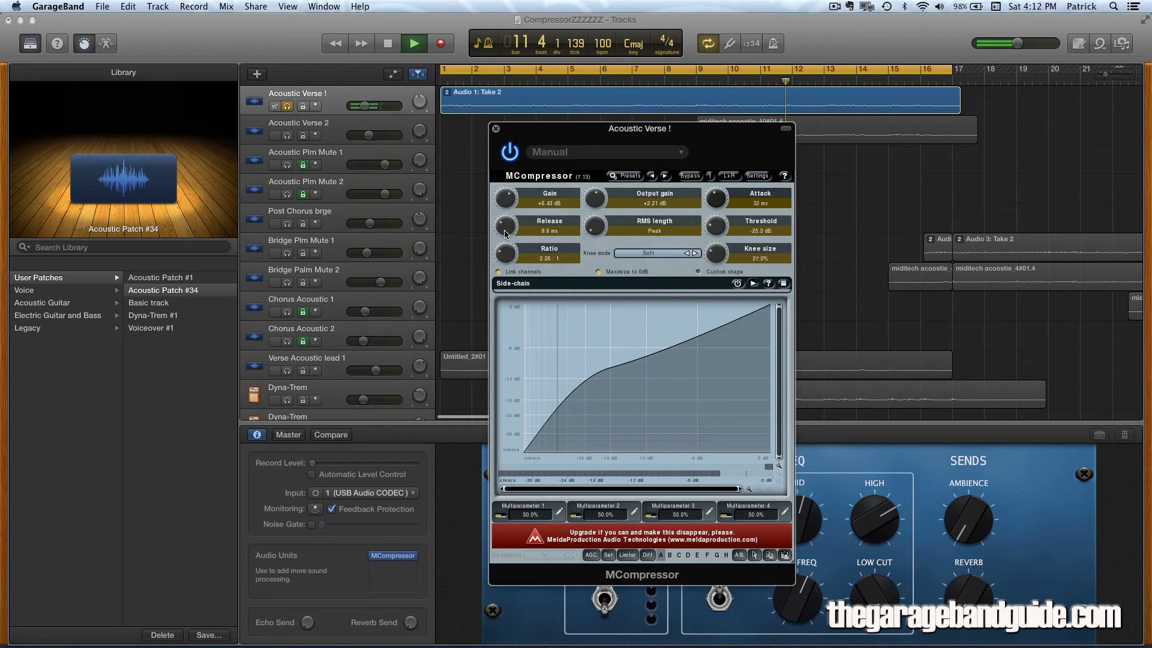
pyautogui.moveTo(505, 255)
pyautogui.mouseDown()
pyautogui.moveTo(504, 227)
pyautogui.moveTo(504, 248)
pyautogui.mouseUp()
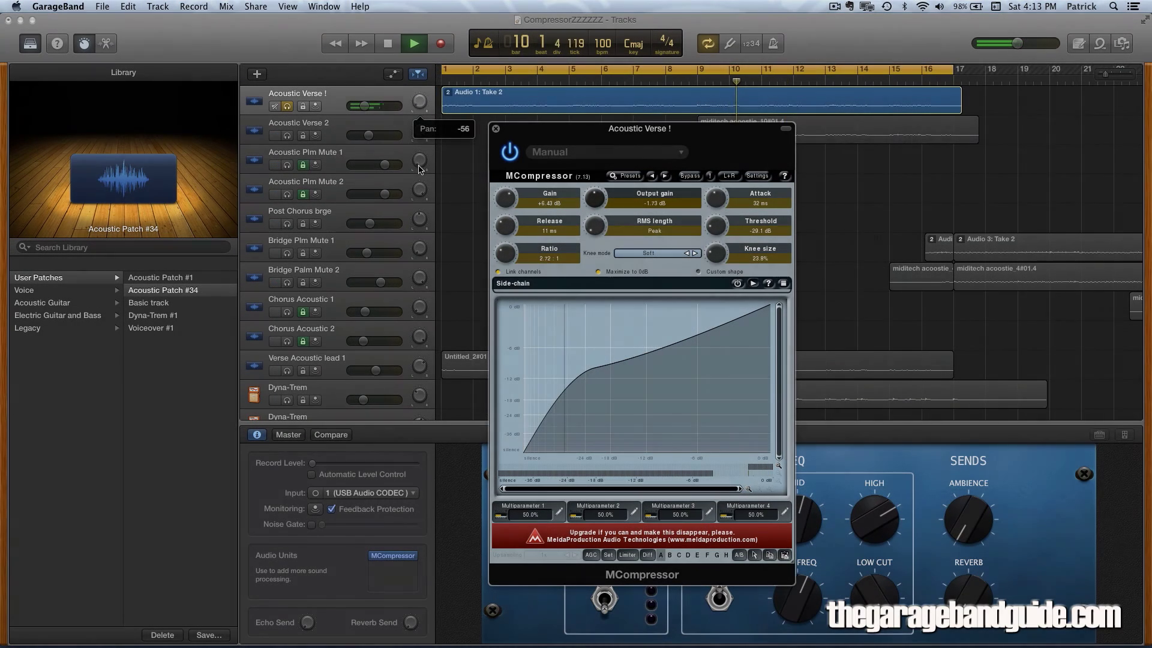
# - Unsolo the Acoustic Verse ! track to hear it in the full mix, and raise MCompressor's Output gain
pyautogui.click(288, 107)
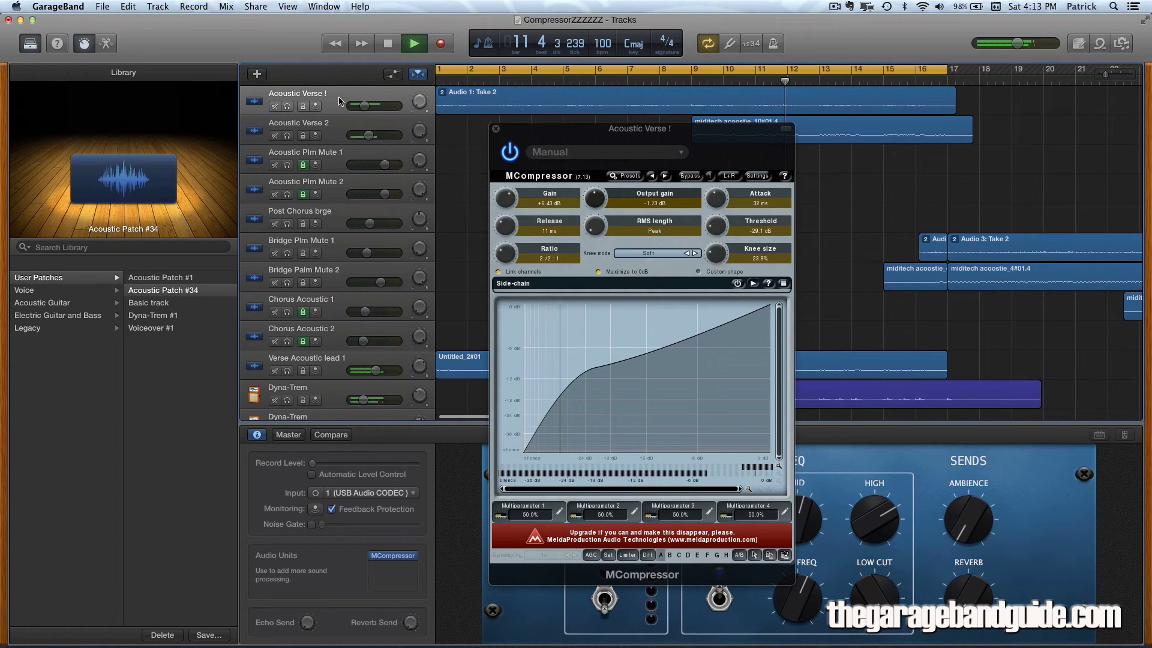
pyautogui.click(597, 198)
pyautogui.moveTo(597, 198); pyautogui.dragTo(594, 184)
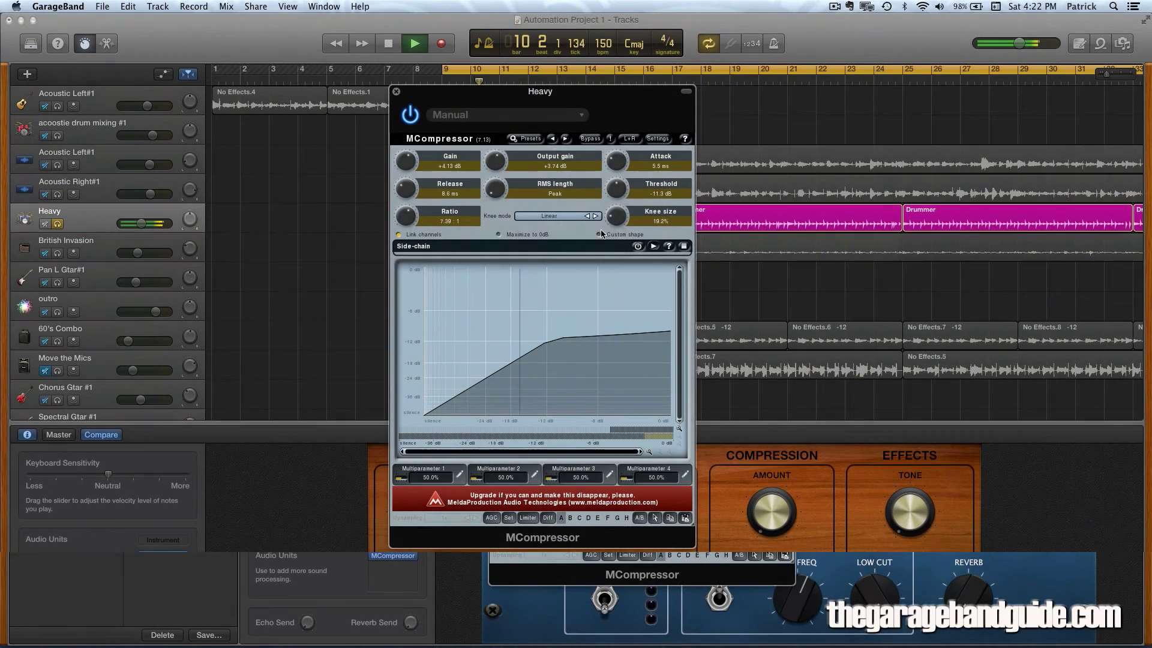
# - On the Heavy track, widen MCompressor's Linear knee to 33.6%, switch the Knee mode to Soft and reduce the Knee size to 22.2%
pyautogui.moveTo(620, 220); pyautogui.dragTo(618, 178)
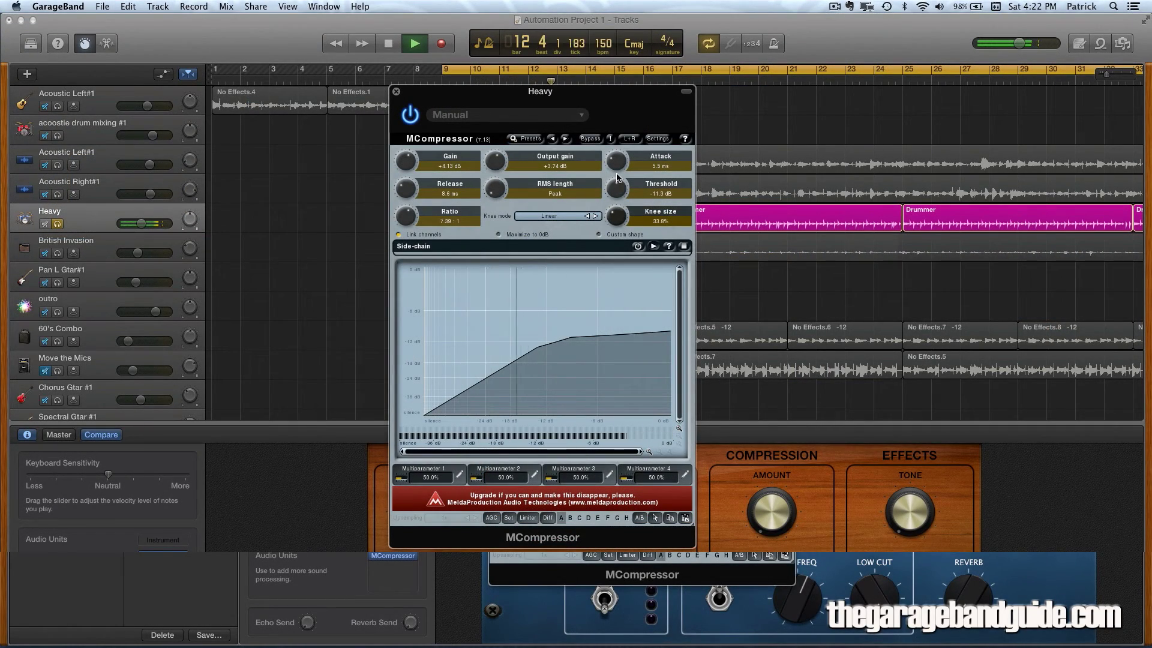
pyautogui.click(595, 216)
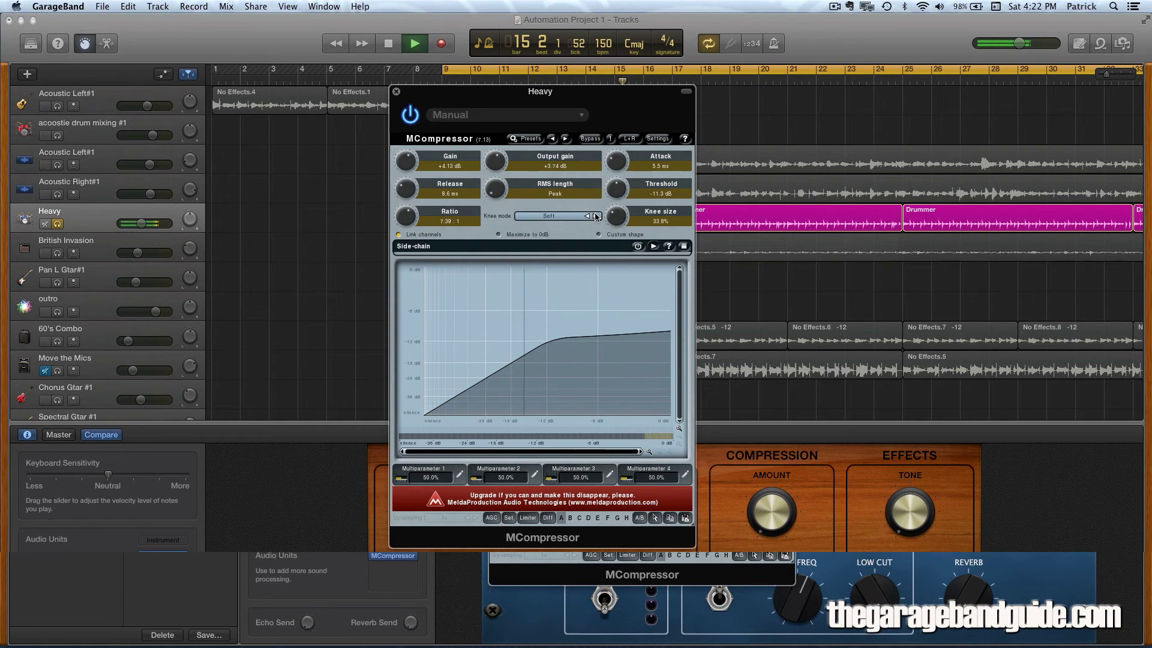
pyautogui.moveTo(616, 215); pyautogui.dragTo(617, 251)
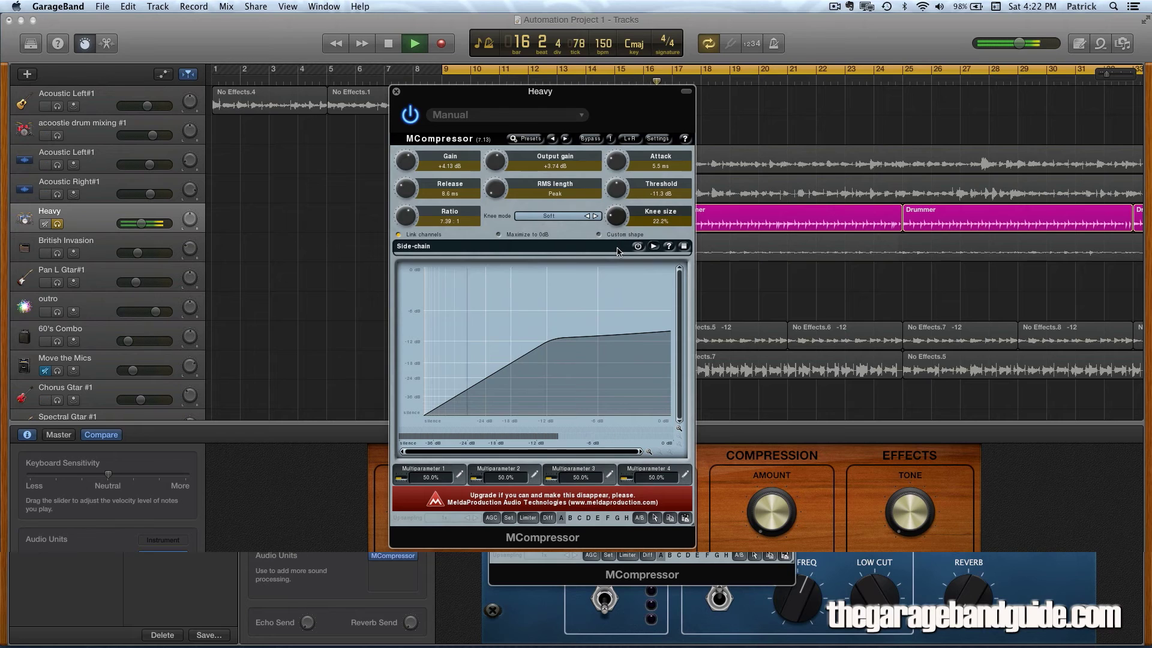
pyautogui.hscroll(1, 365, 108)
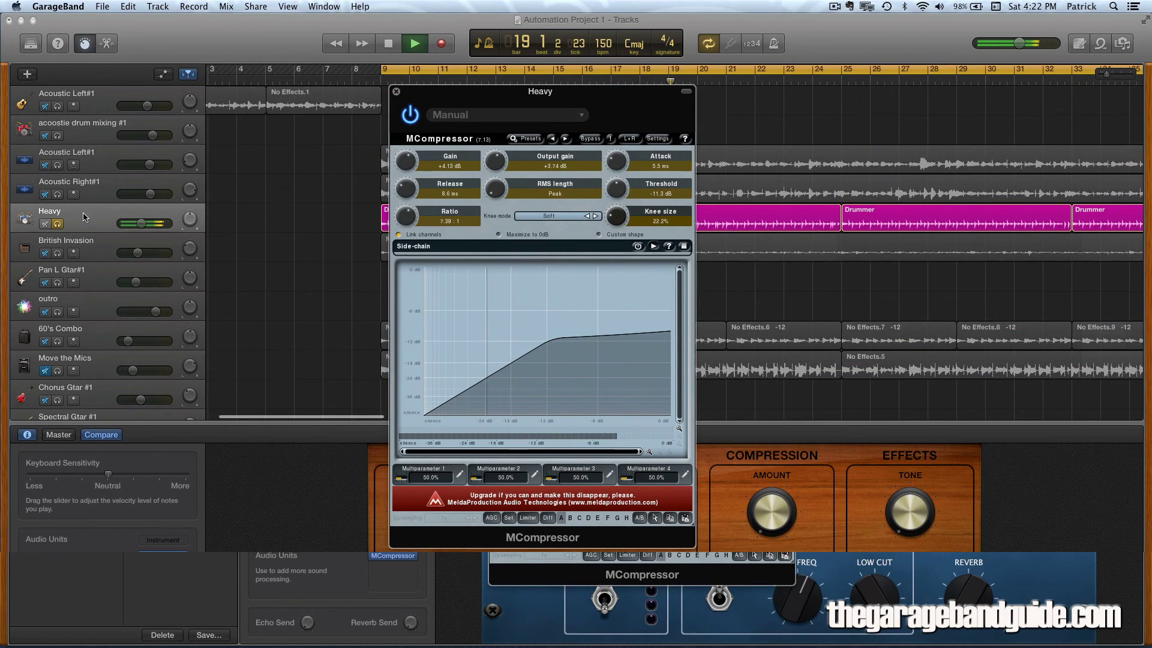
# - Compare the Heavy track in the full mix and soloed, and lower MCompressor's Output gain with Maximize to 0dB enabled
pyautogui.click(58, 224)
pyautogui.click(57, 223)
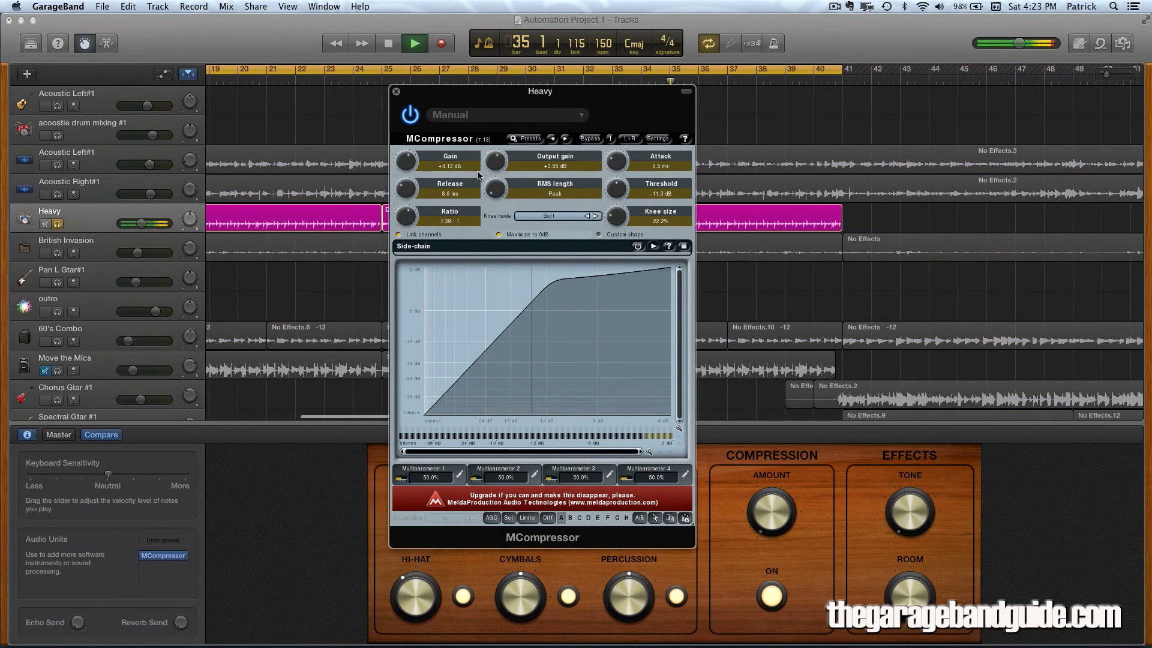
pyautogui.moveTo(496, 164); pyautogui.dragTo(495, 172)
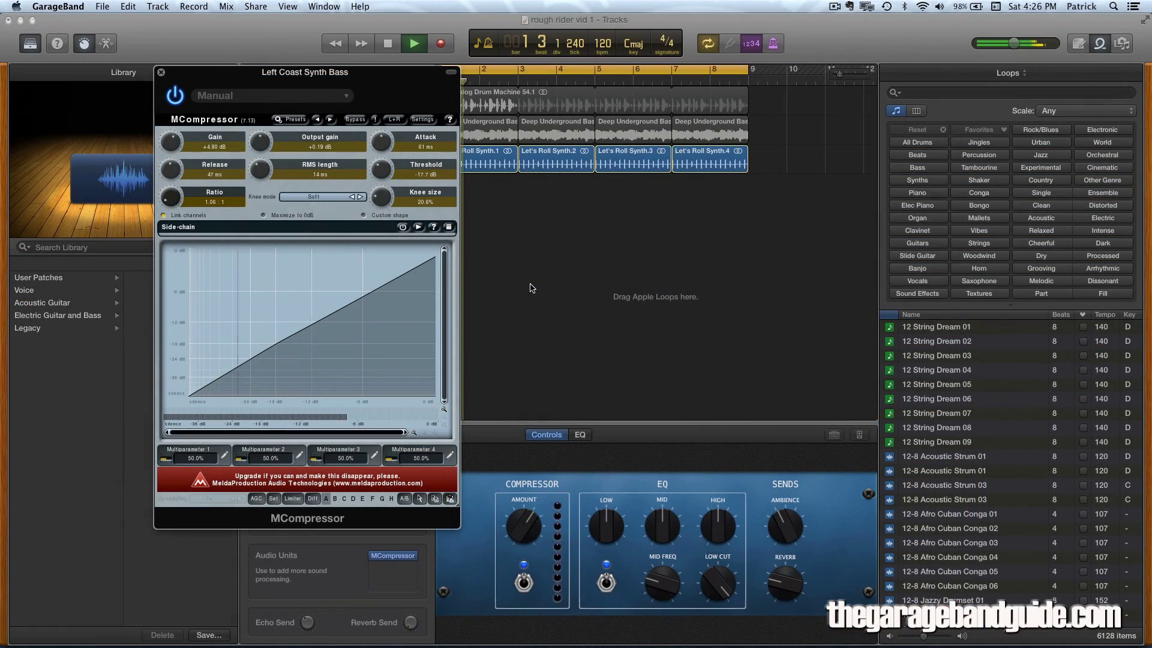
# - In the rough rider vid 1 project, compare the compressed Left Coast Synth Bass track in the full mix and soloed
pyautogui.click(530, 287)
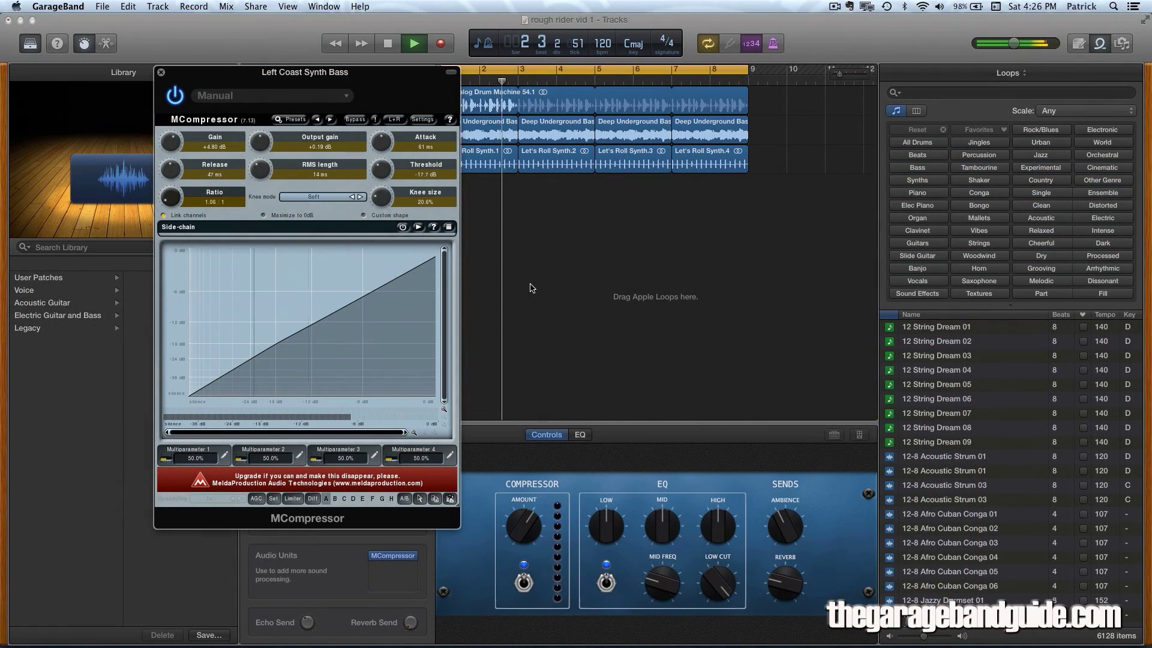
pyautogui.press('s')
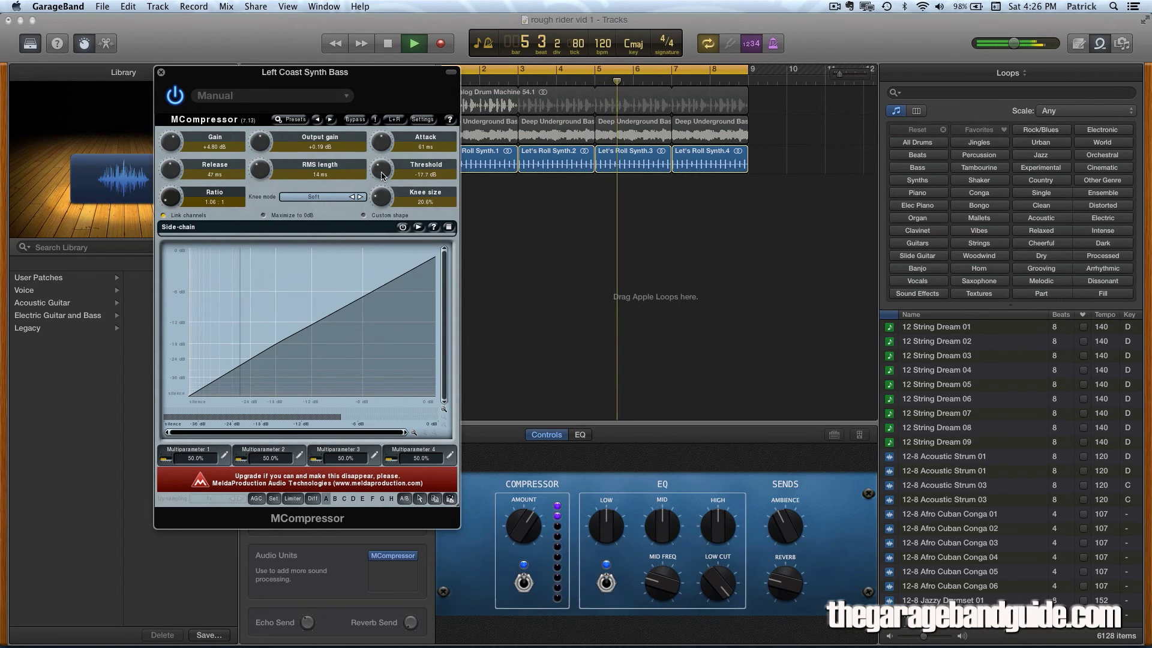
# - On the synth bass, set Attack to 3.8 ms, Release to 0.44 ms, Ratio to 9.21:1 and RMS length to 29 ms, and widen the knee
pyautogui.moveTo(381, 143); pyautogui.dragTo(380, 172)
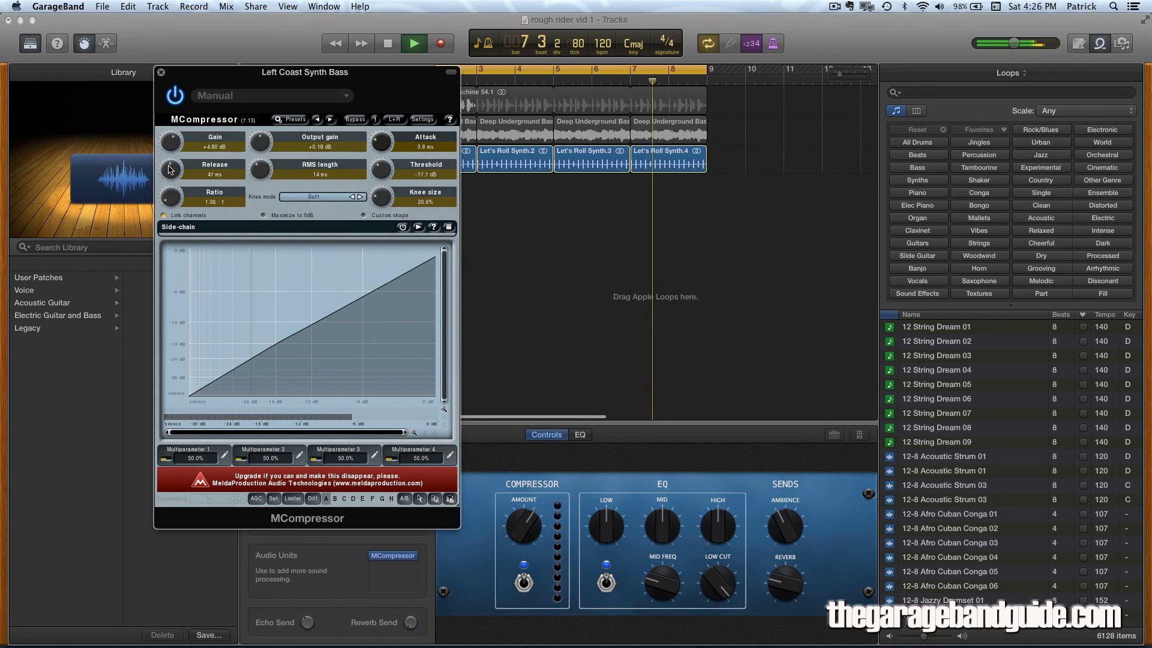
pyautogui.moveTo(170, 169); pyautogui.dragTo(175, 114)
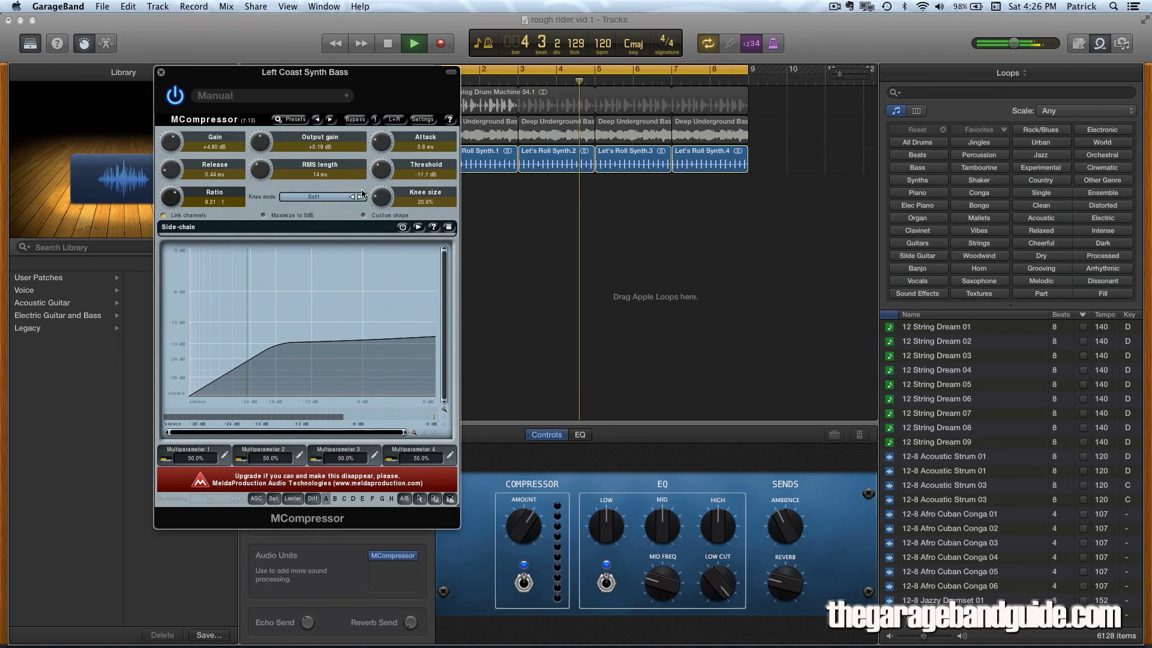
pyautogui.moveTo(260, 169); pyautogui.dragTo(259, 142)
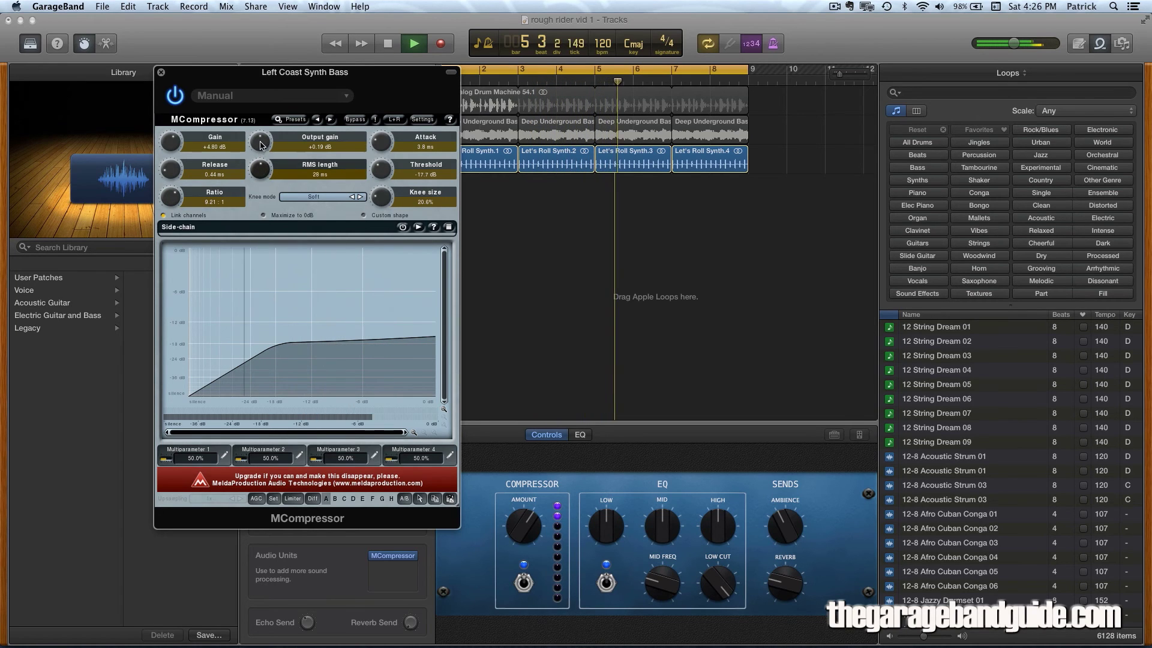
pyautogui.moveTo(380, 202); pyautogui.dragTo(381, 180)
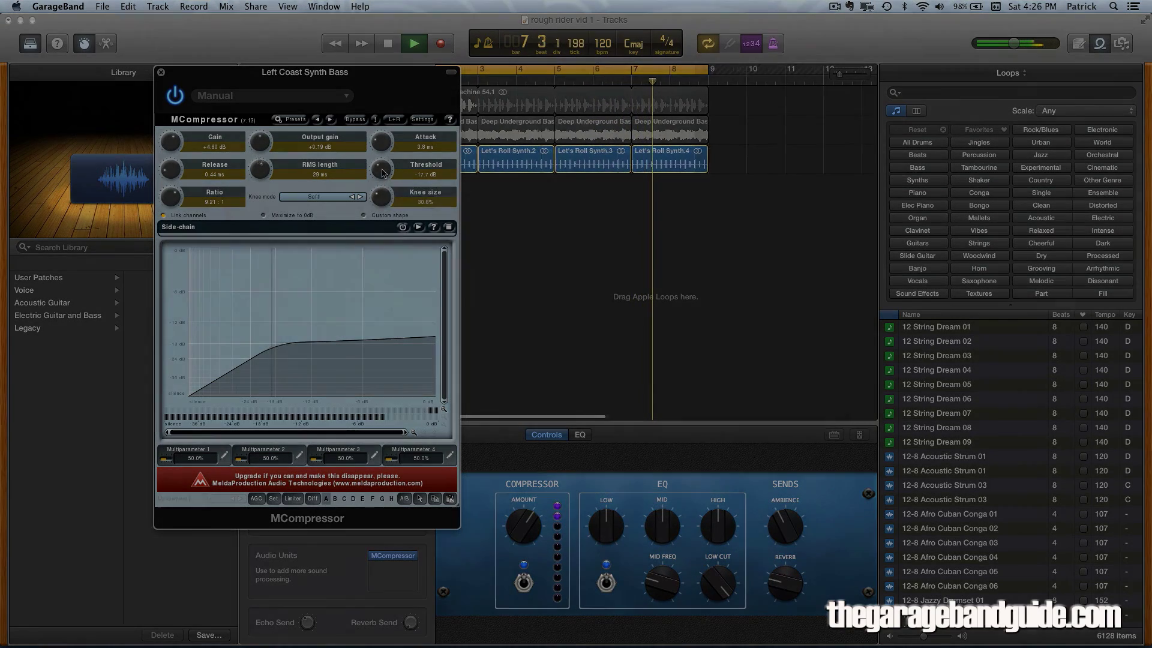